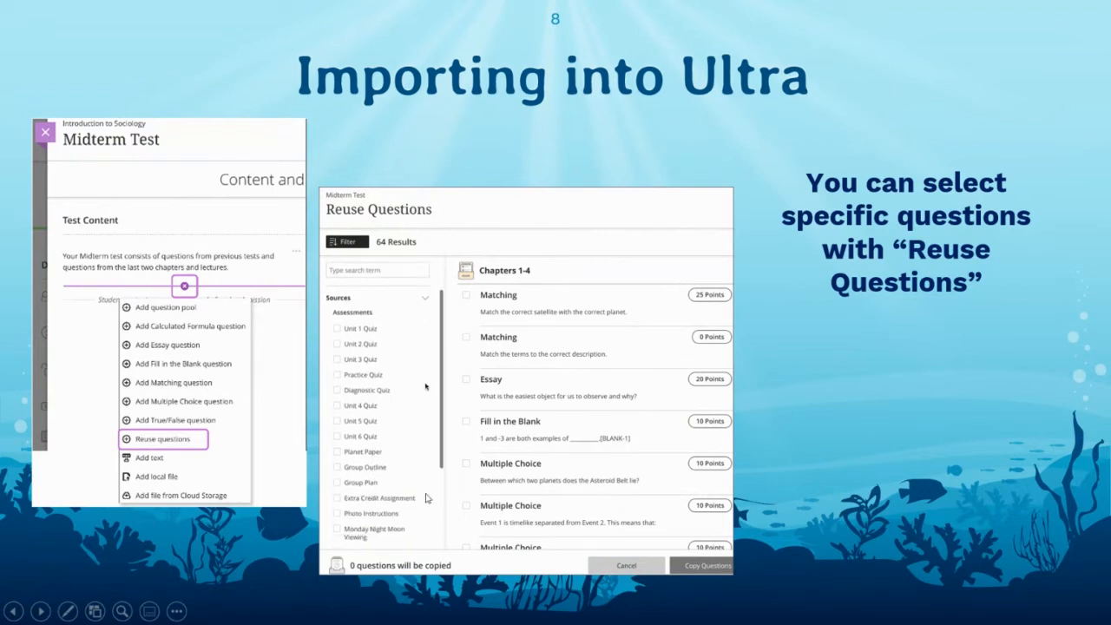
- End the slide show and, in Chrome, open the favorite test course that uses the Original Course View
{"action": "left_click", "coordinate": [946, 284]}
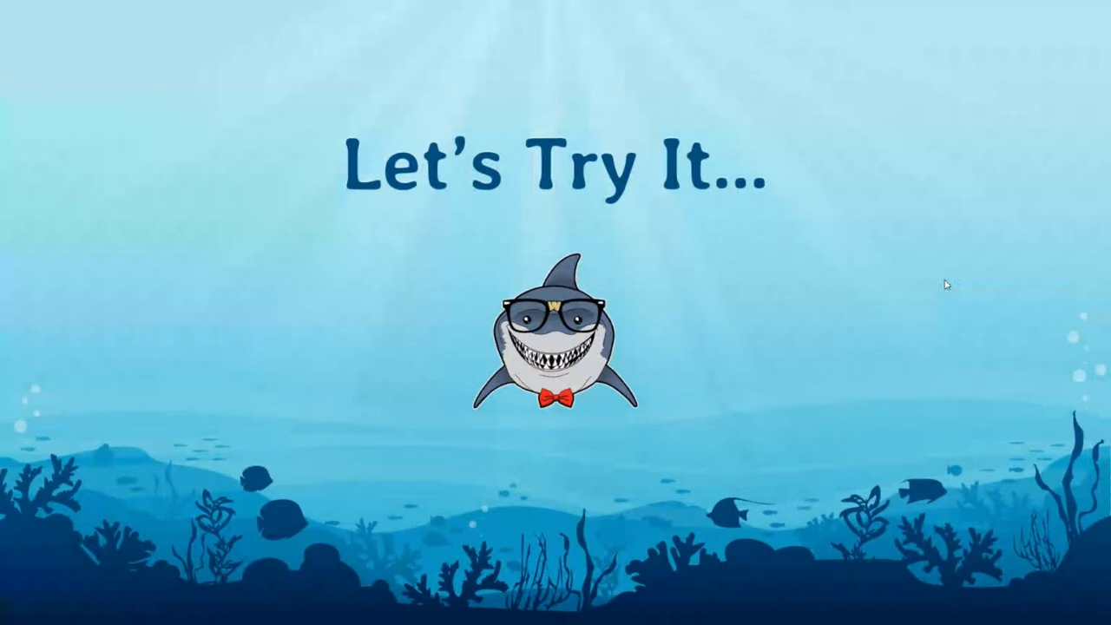
{"action": "key", "text": "Escape"}
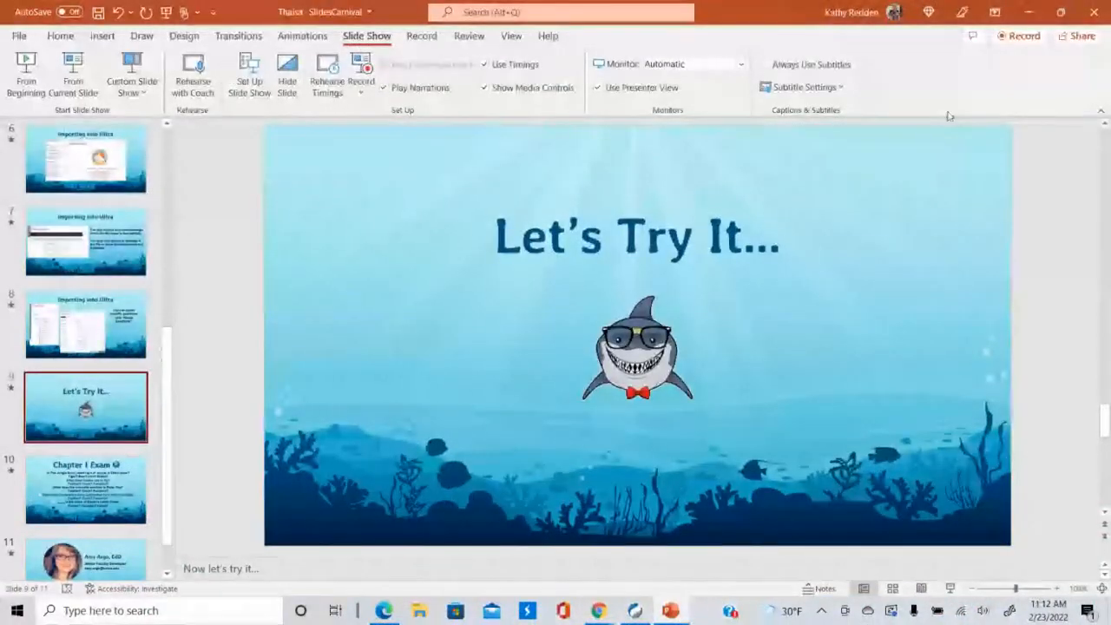
{"action": "mouse_move", "coordinate": [600, 612]}
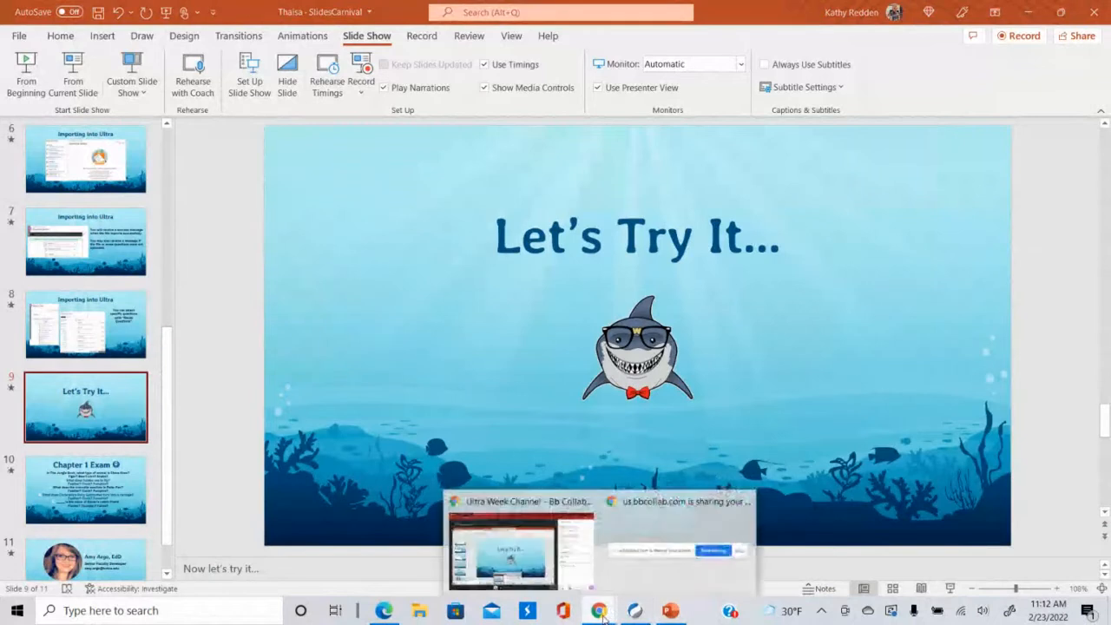
{"action": "left_click", "coordinate": [538, 560]}
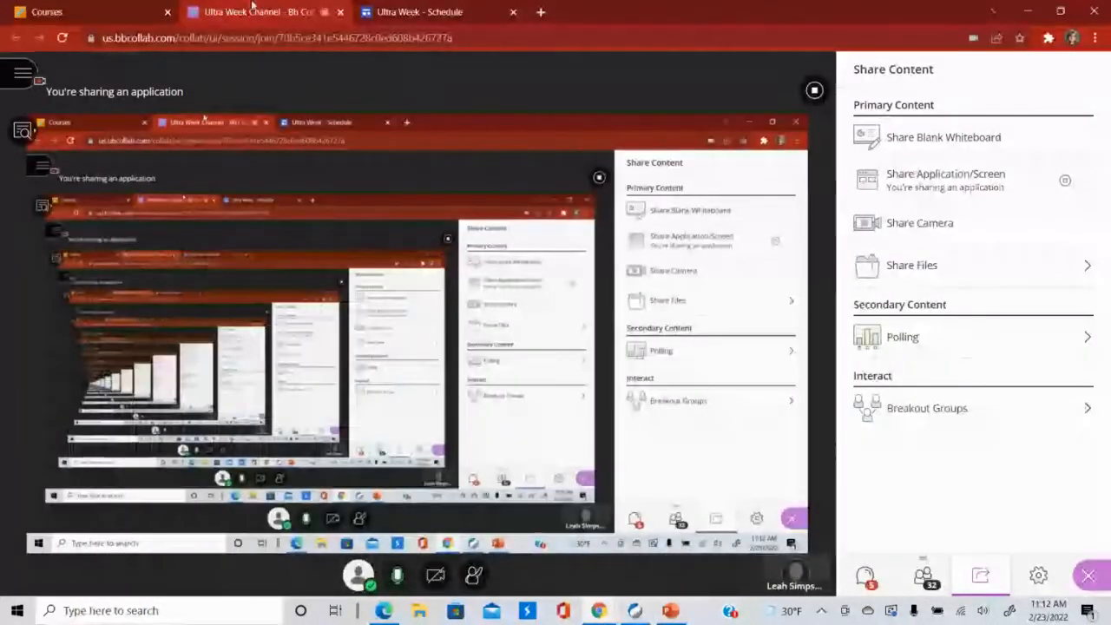
{"action": "left_click", "coordinate": [130, 8]}
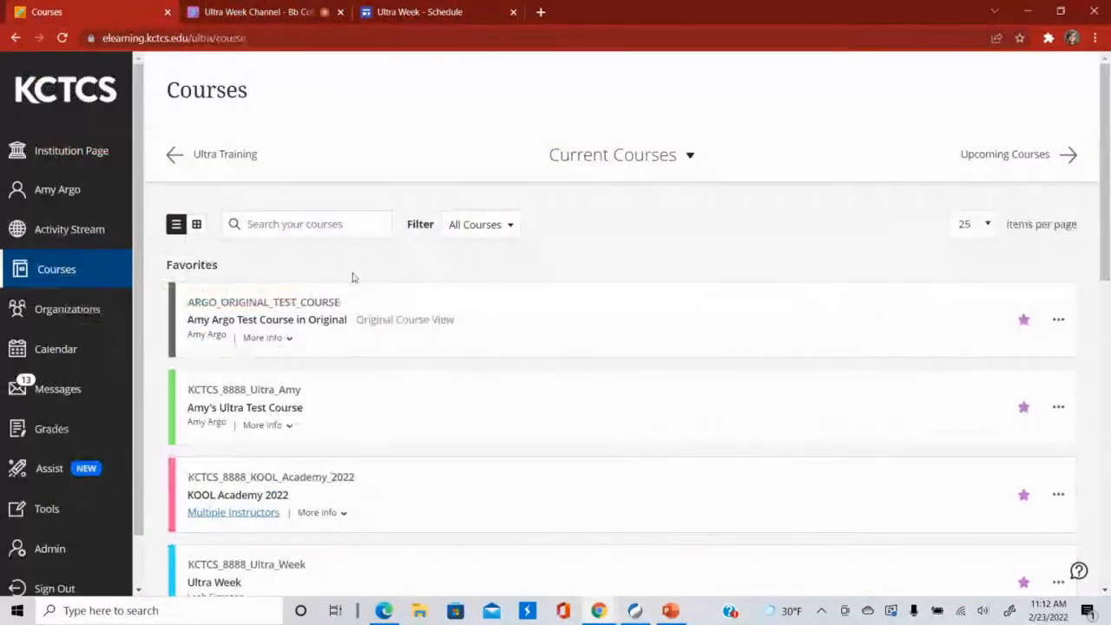
{"action": "left_click", "coordinate": [405, 310]}
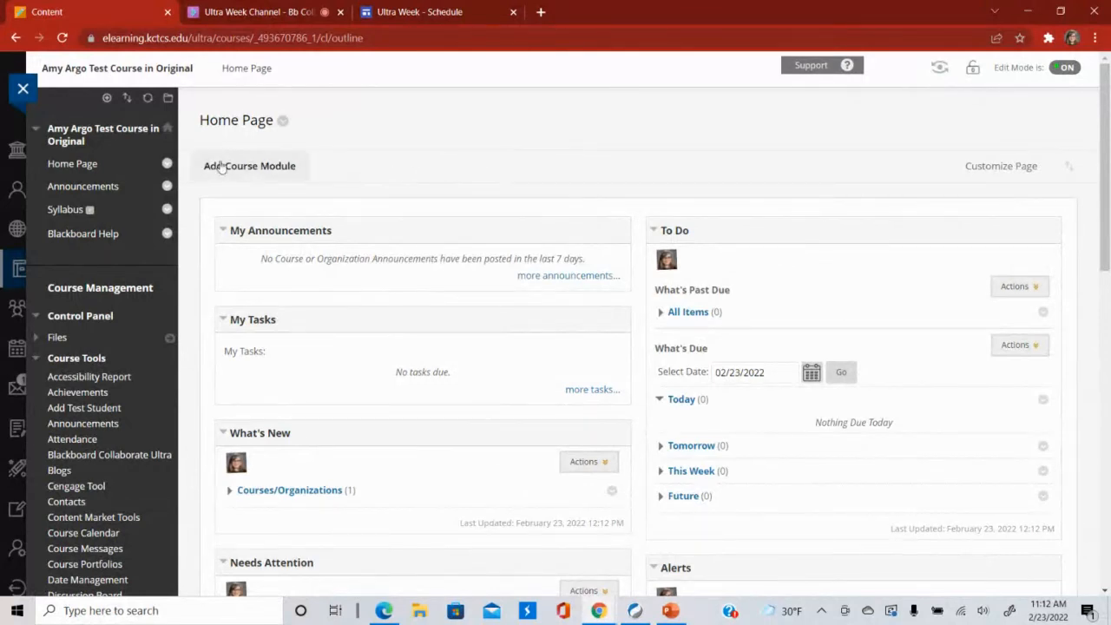
- Open Tests, Surveys, and Pools from the Original course's Course Tools
{"action": "left_click", "coordinate": [84, 320]}
{"action": "left_click", "coordinate": [85, 322]}
{"action": "scroll", "coordinate": [85, 321], "scroll_direction": "down", "scroll_amount": 1}
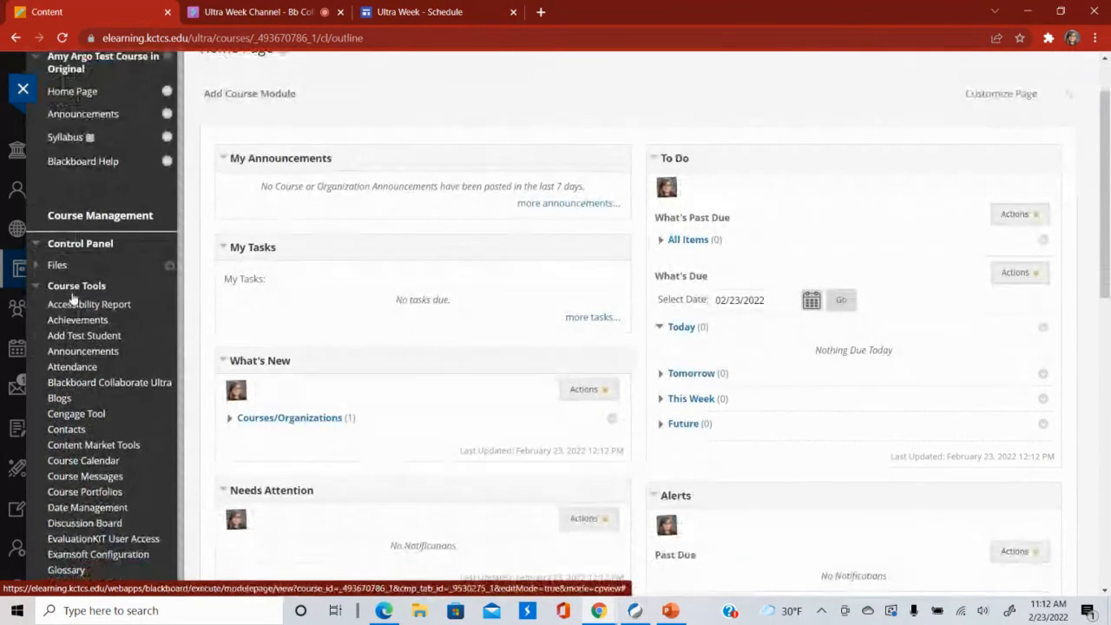
{"action": "left_click", "coordinate": [69, 289]}
{"action": "left_click", "coordinate": [70, 289]}
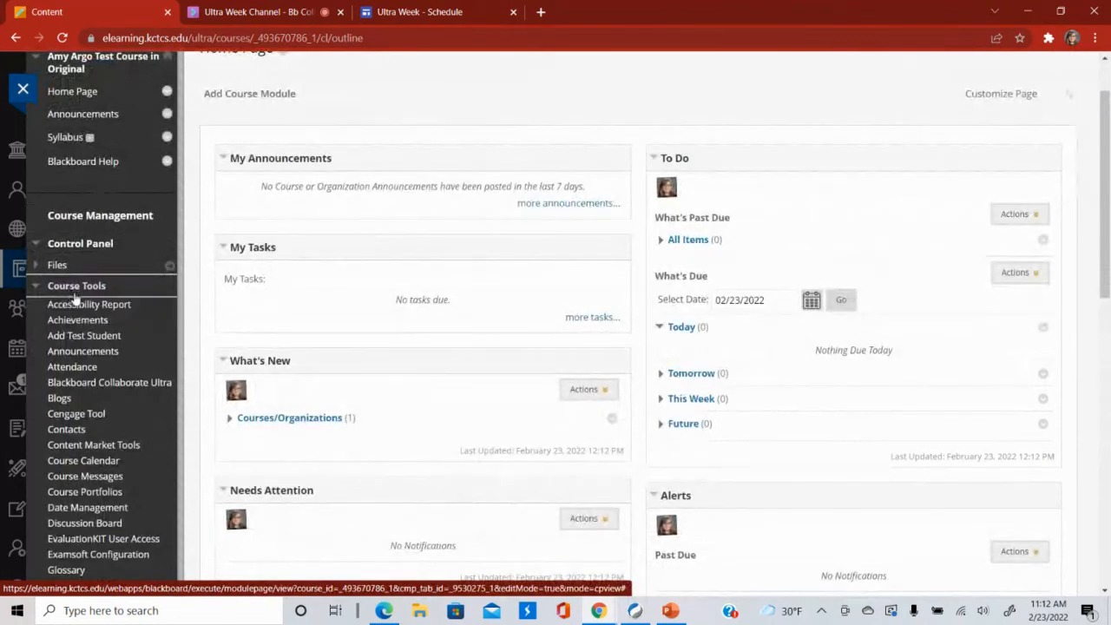
{"action": "scroll", "coordinate": [71, 297], "scroll_direction": "down", "scroll_amount": 3}
{"action": "scroll", "coordinate": [74, 312], "scroll_direction": "down", "scroll_amount": 3}
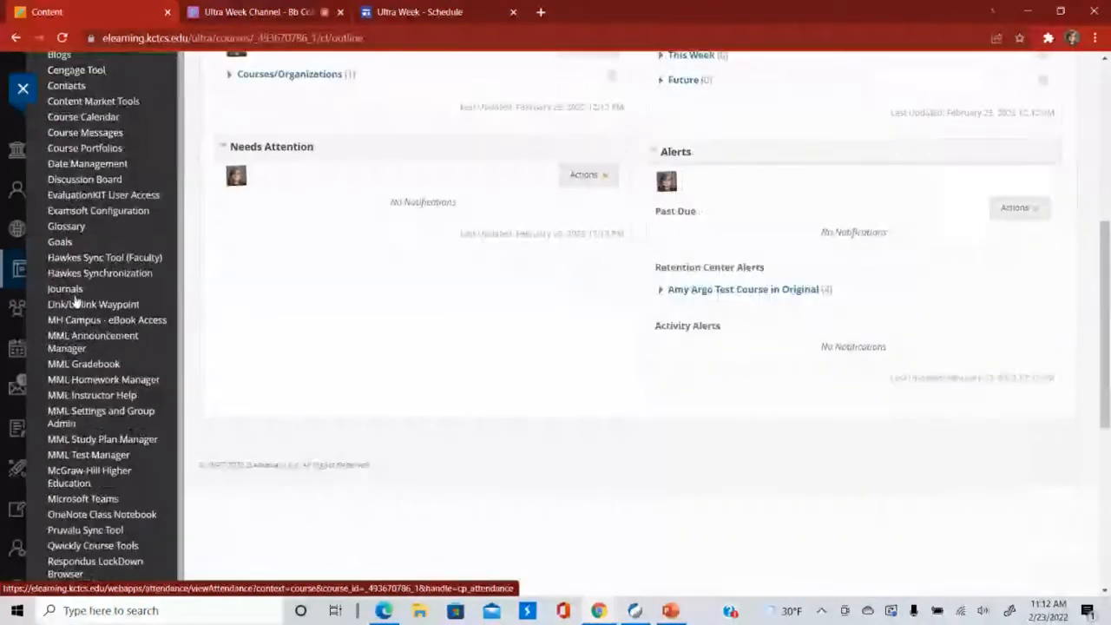
{"action": "scroll", "coordinate": [69, 369], "scroll_direction": "down", "scroll_amount": 3}
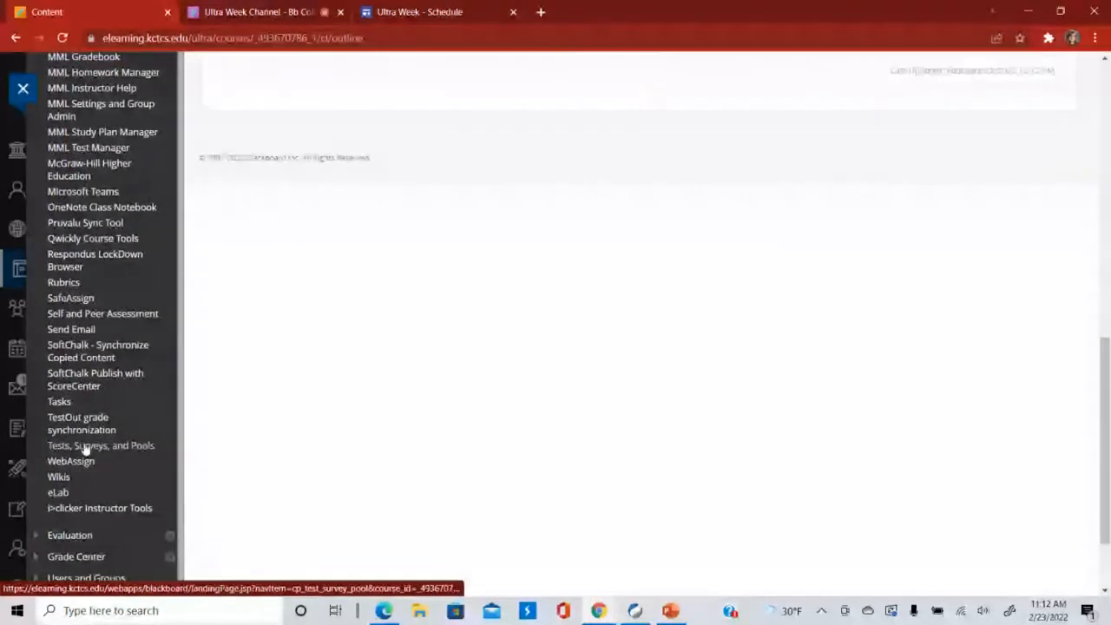
{"action": "left_click", "coordinate": [123, 448]}
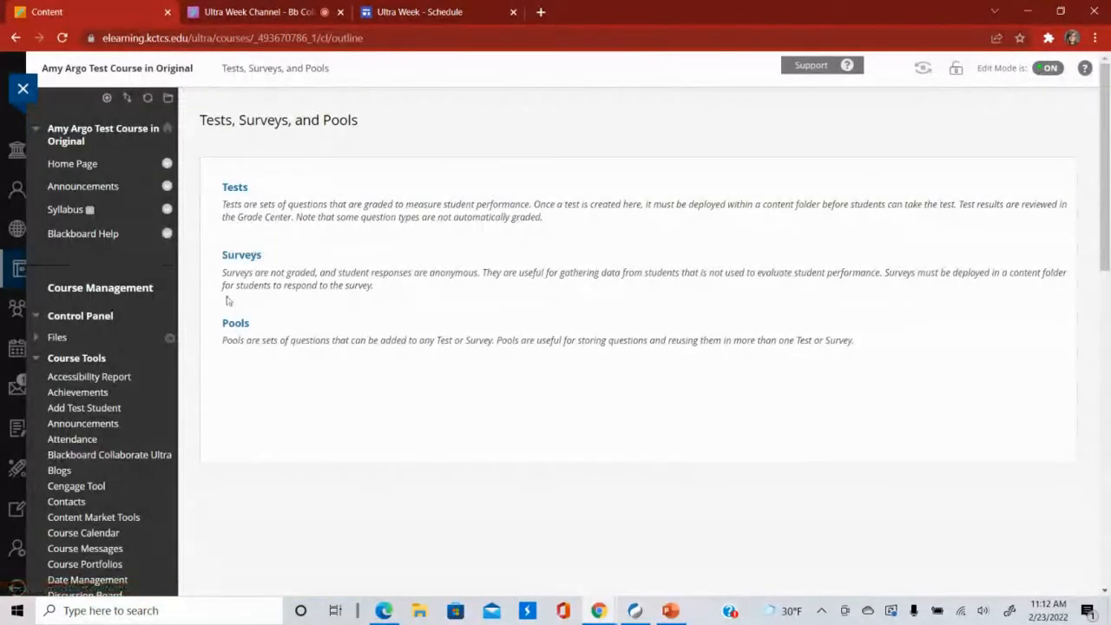
- Export the Exam 2 Questions pool to the local computer
{"action": "left_click", "coordinate": [230, 326]}
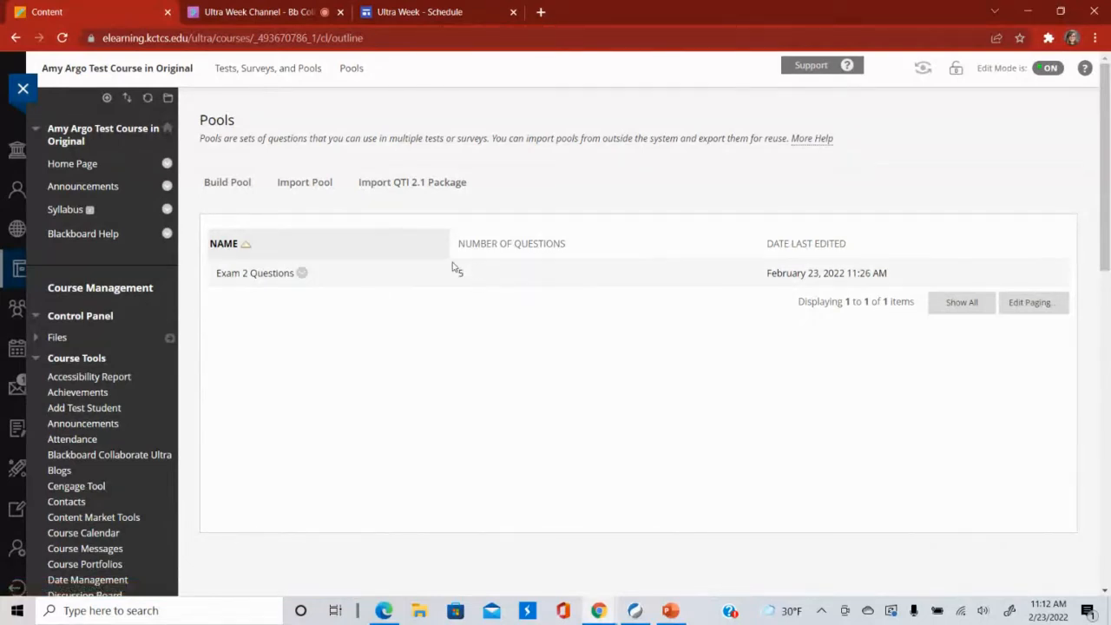
{"action": "left_click", "coordinate": [302, 273]}
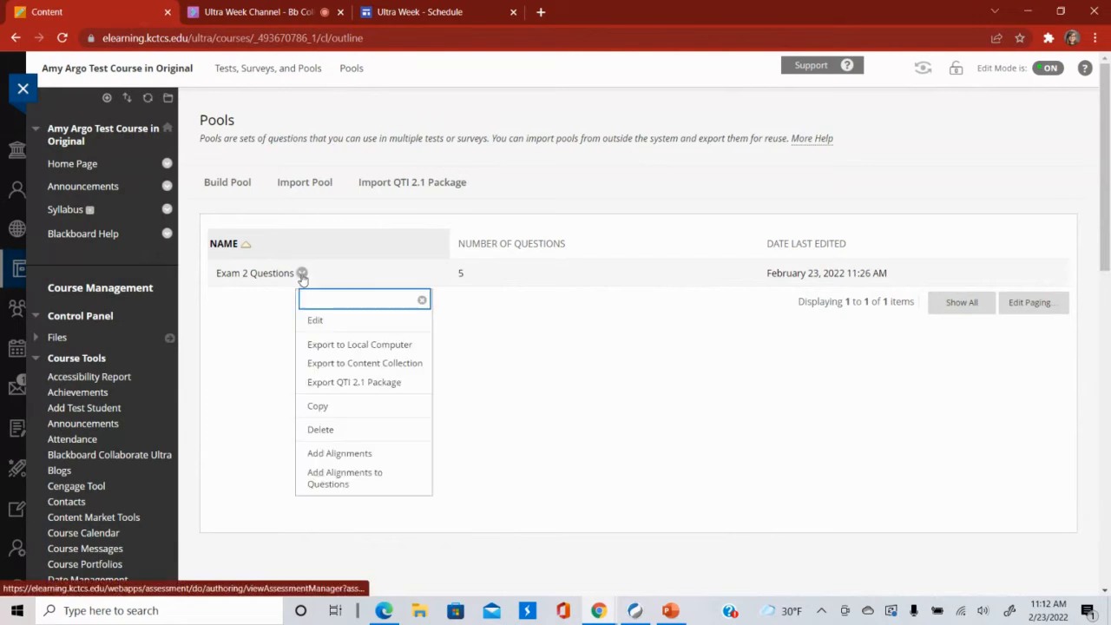
{"action": "left_click", "coordinate": [328, 350]}
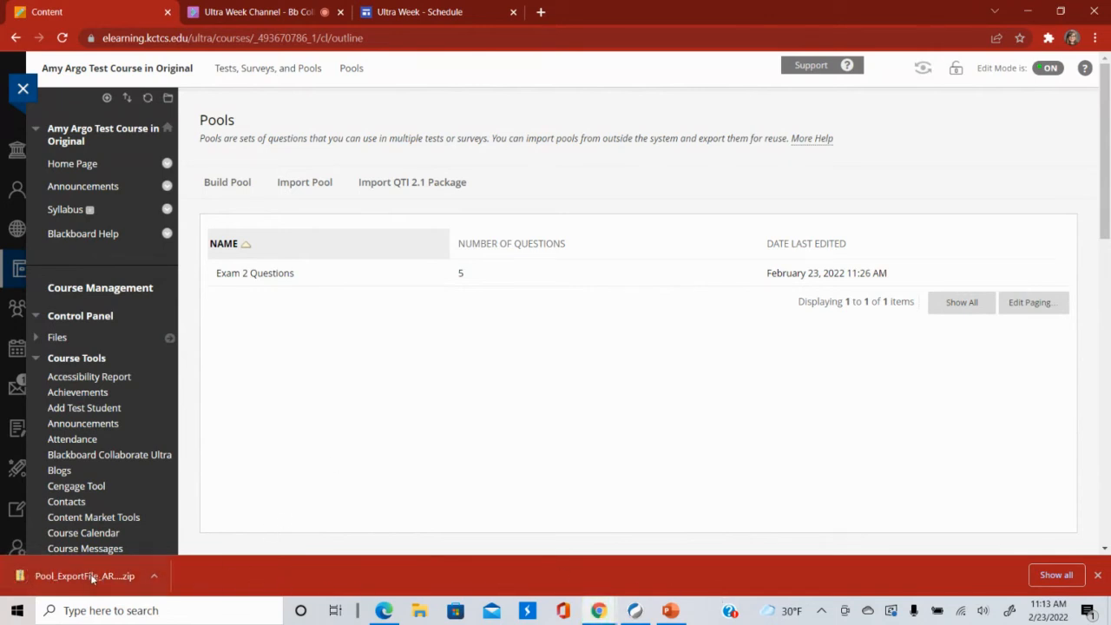
- Leave the Original course and open the question bank management page of the Ultra test course
{"action": "left_click", "coordinate": [24, 94]}
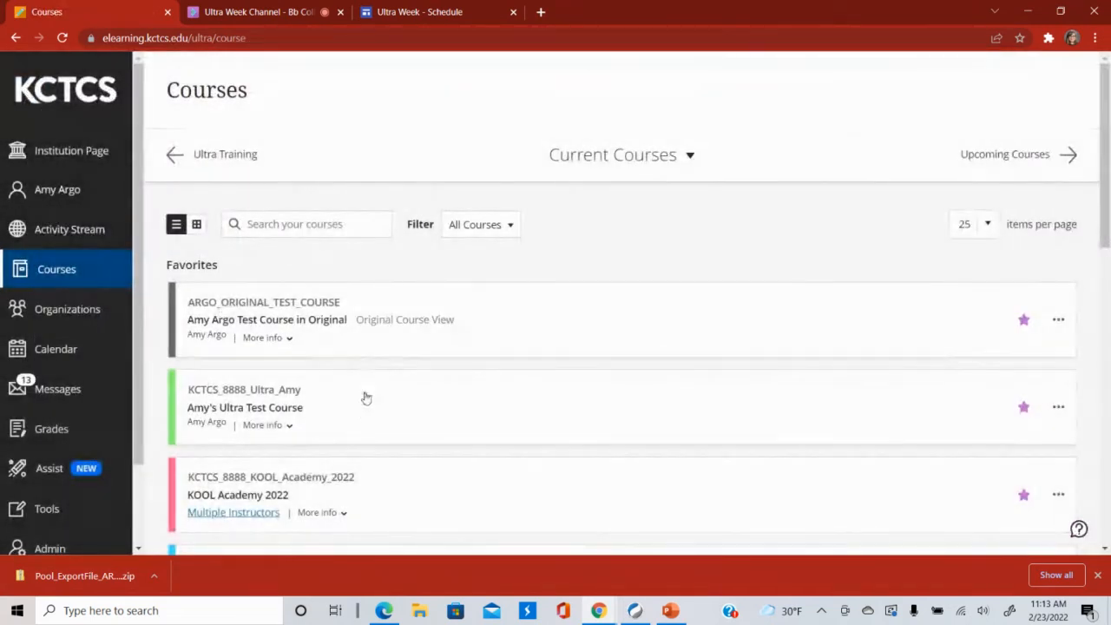
{"action": "left_click", "coordinate": [339, 409]}
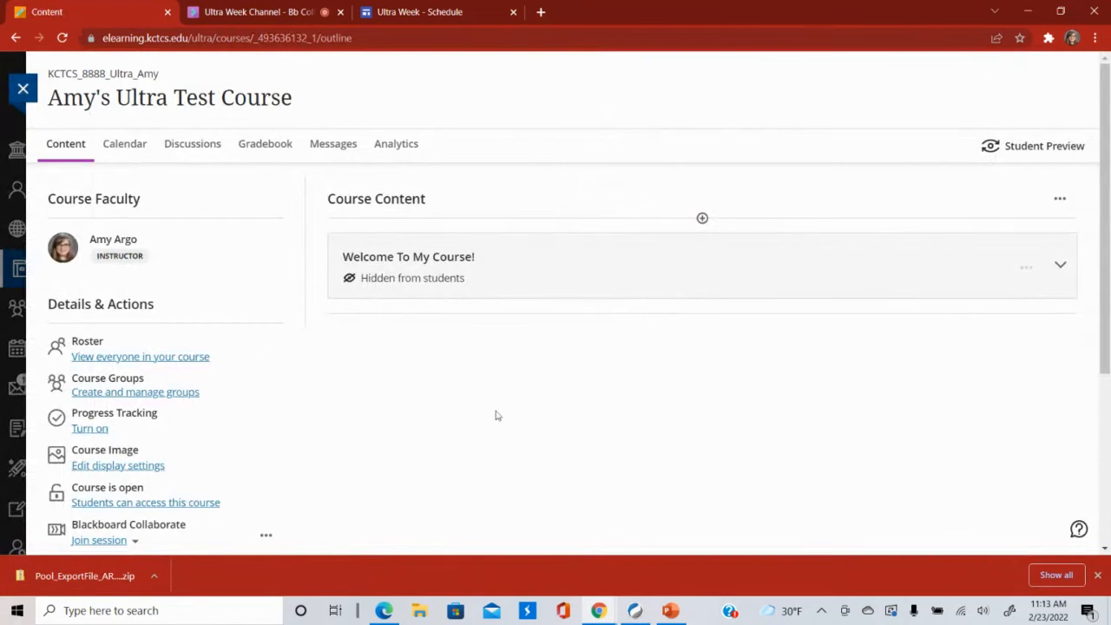
{"action": "scroll", "coordinate": [217, 404], "scroll_direction": "down", "scroll_amount": 1}
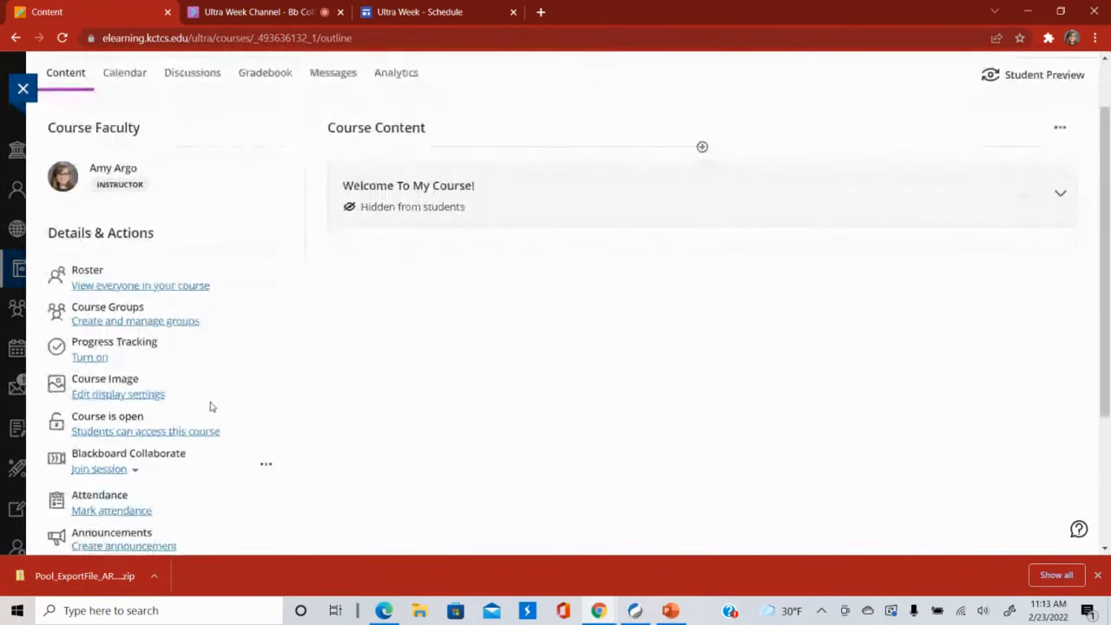
{"action": "scroll", "coordinate": [208, 408], "scroll_direction": "down", "scroll_amount": 3}
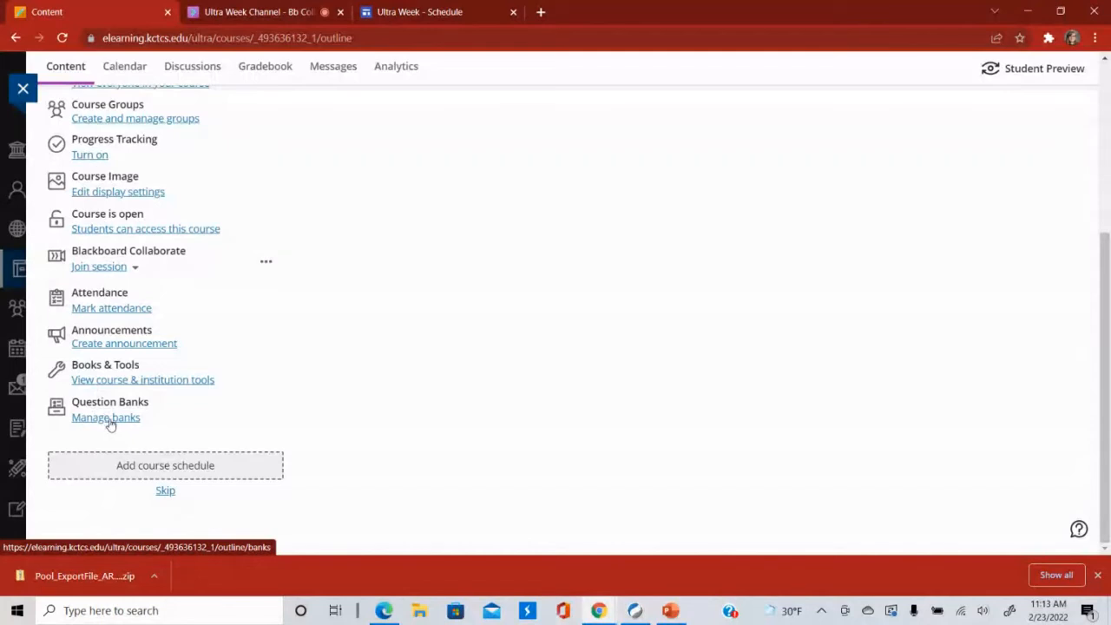
{"action": "left_click", "coordinate": [106, 417]}
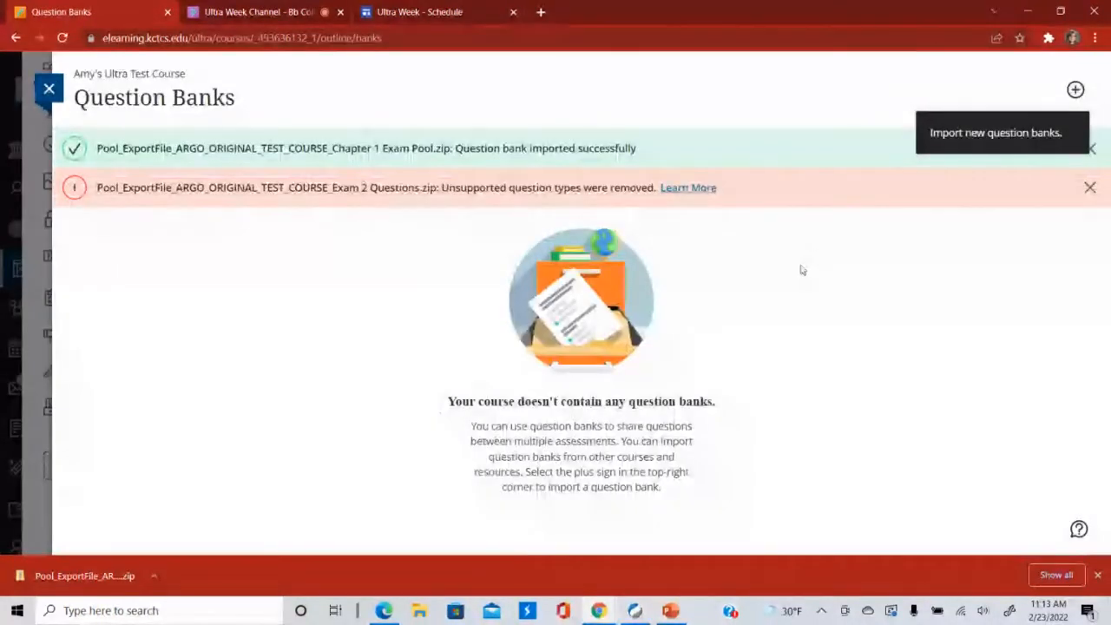
- Dismiss the old import notifications and import the exported Exam 2 Questions pool ZIP from Downloads as a question bank
{"action": "left_click", "coordinate": [1089, 188]}
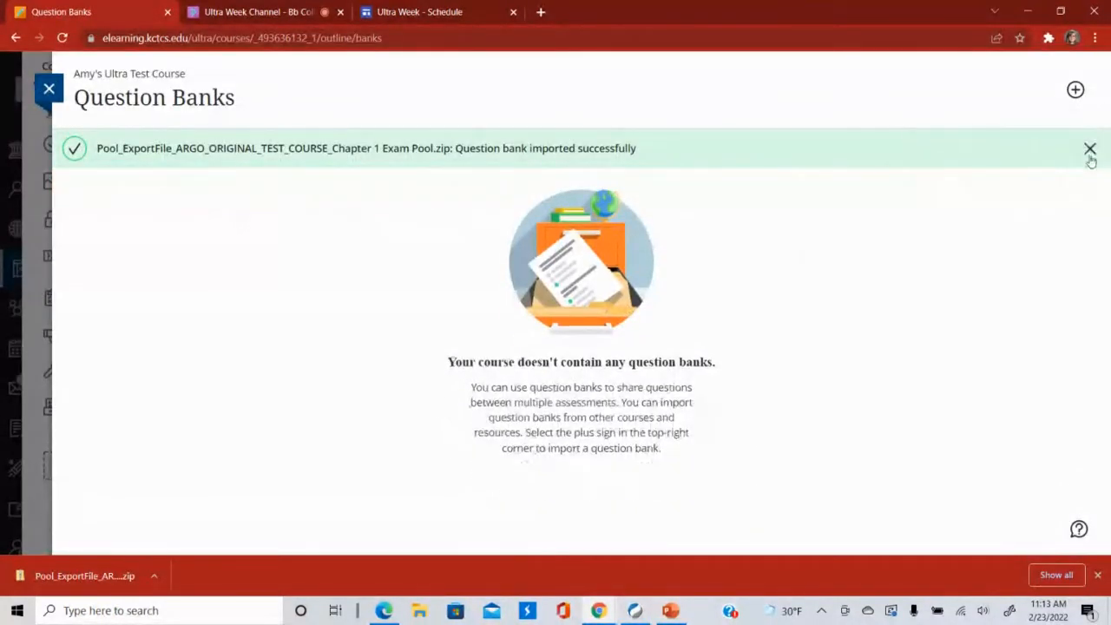
{"action": "left_click", "coordinate": [1090, 152]}
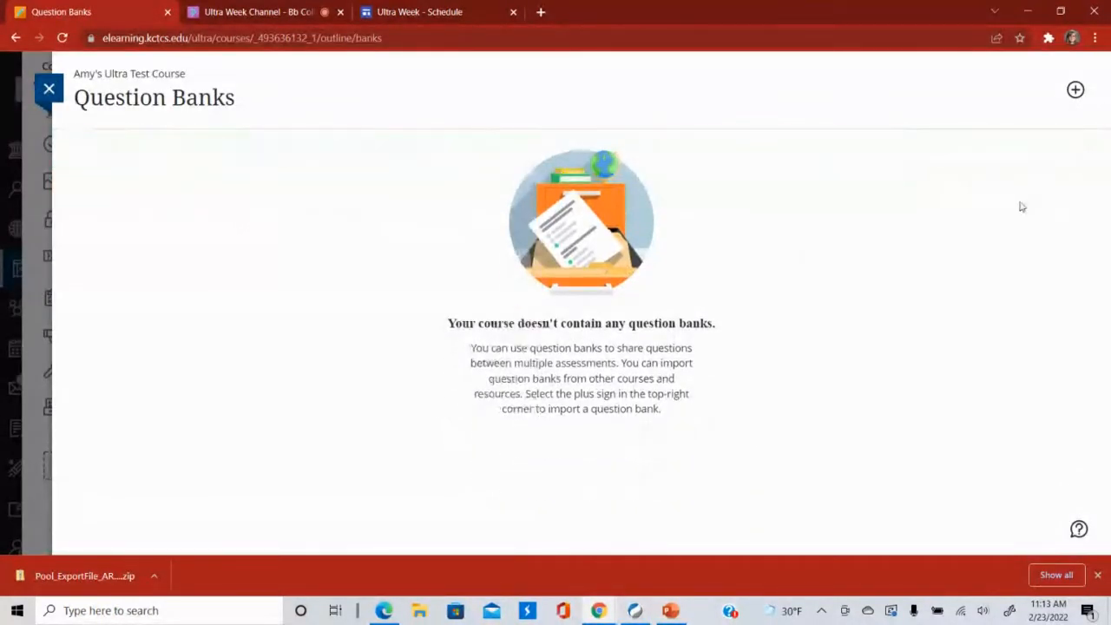
{"action": "left_click", "coordinate": [1076, 91]}
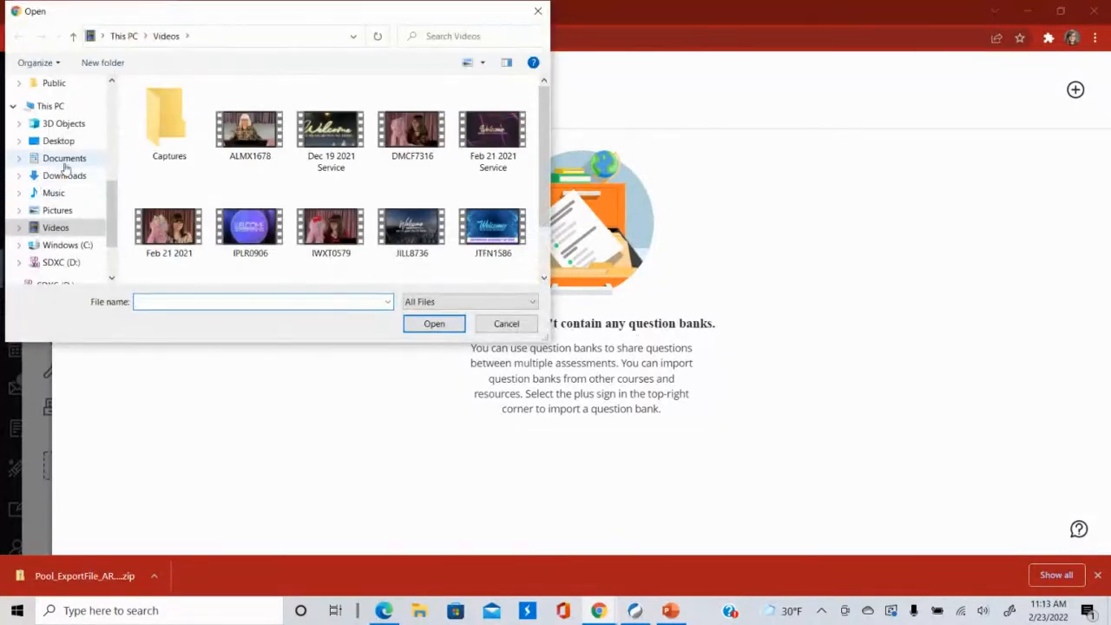
{"action": "left_click", "coordinate": [64, 175]}
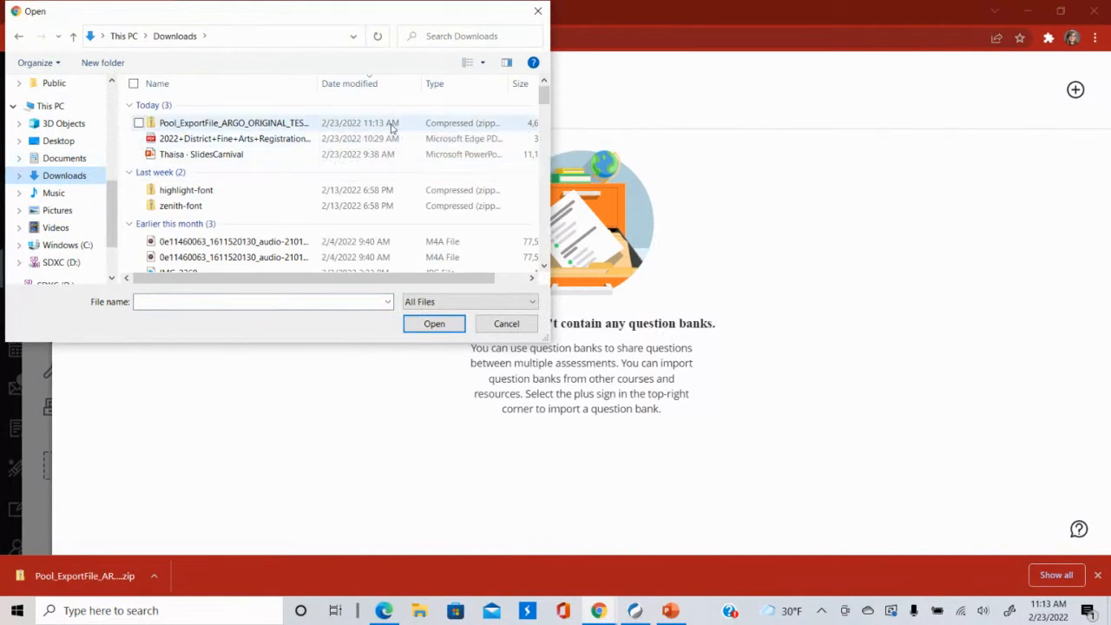
{"action": "double_click", "coordinate": [224, 124]}
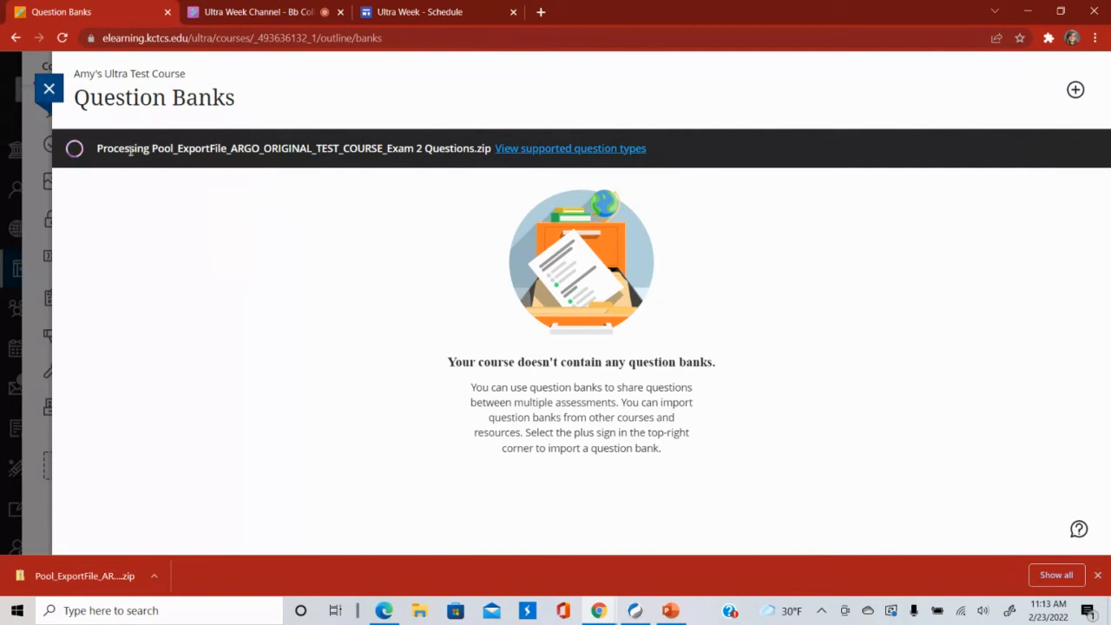
- Review the Blackboard Help article on question banks, including the supported question types, closing the survey and cookie notices
{"action": "left_click", "coordinate": [559, 150]}
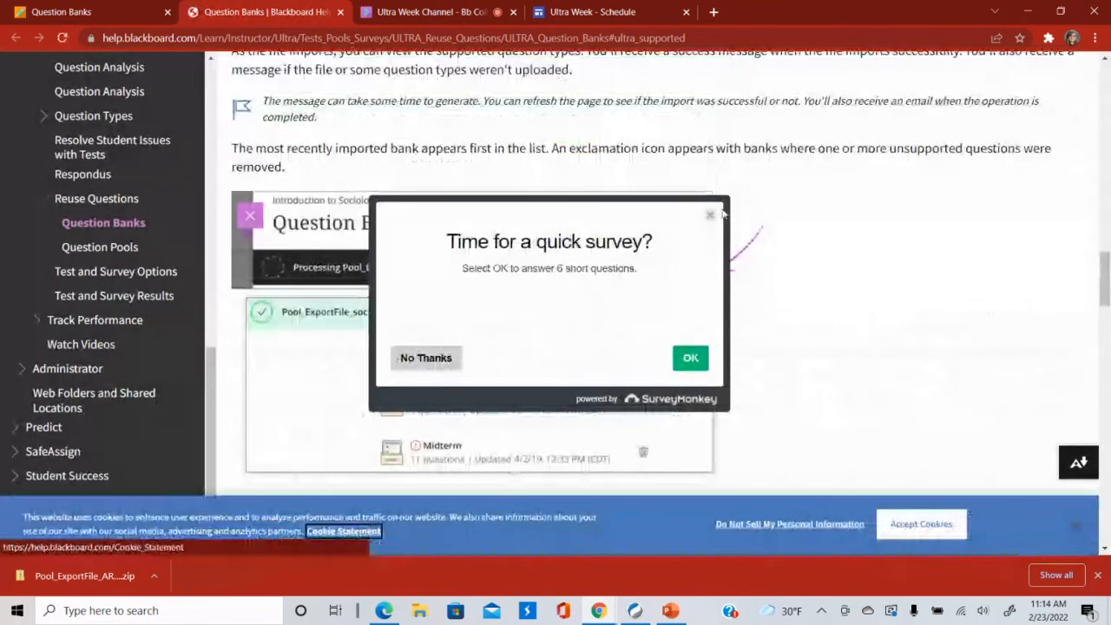
{"action": "left_click", "coordinate": [711, 217]}
{"action": "scroll", "coordinate": [821, 255], "scroll_direction": "up", "scroll_amount": 5}
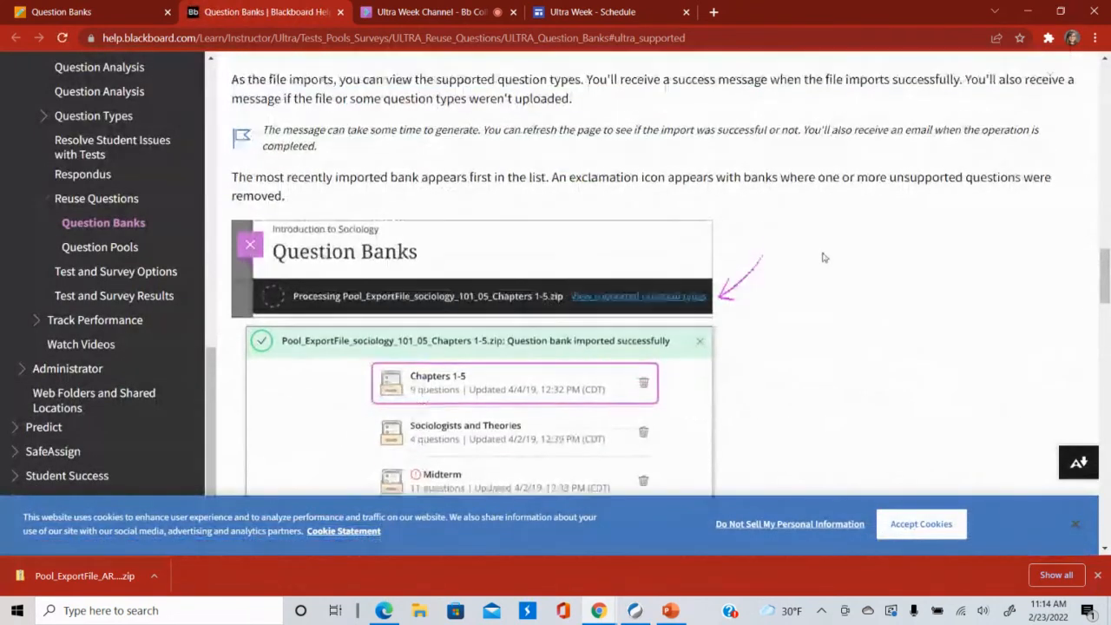
{"action": "scroll", "coordinate": [823, 257], "scroll_direction": "up", "scroll_amount": 10}
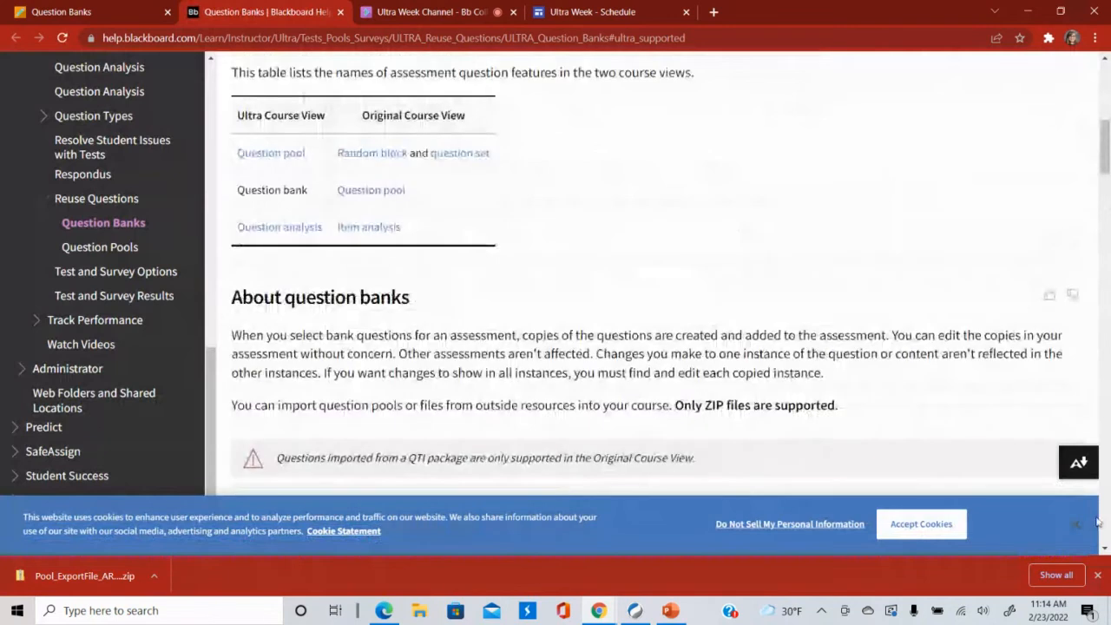
{"action": "left_click", "coordinate": [1076, 525]}
{"action": "scroll", "coordinate": [868, 347], "scroll_direction": "up", "scroll_amount": 5}
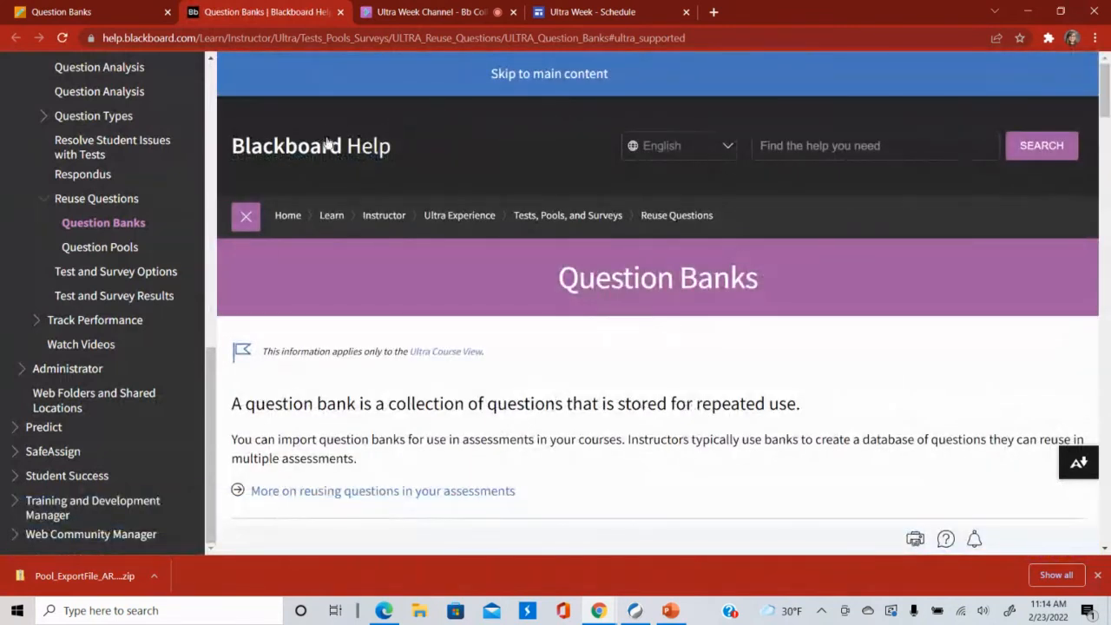
{"action": "scroll", "coordinate": [567, 416], "scroll_direction": "down", "scroll_amount": 5}
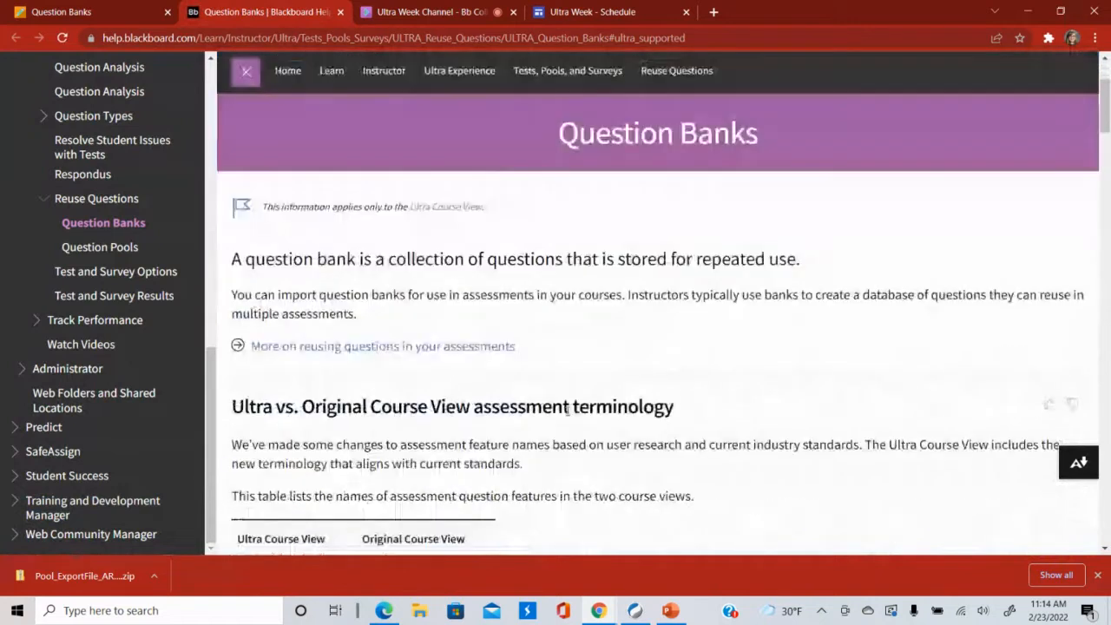
{"action": "scroll", "coordinate": [568, 415], "scroll_direction": "down", "scroll_amount": 15}
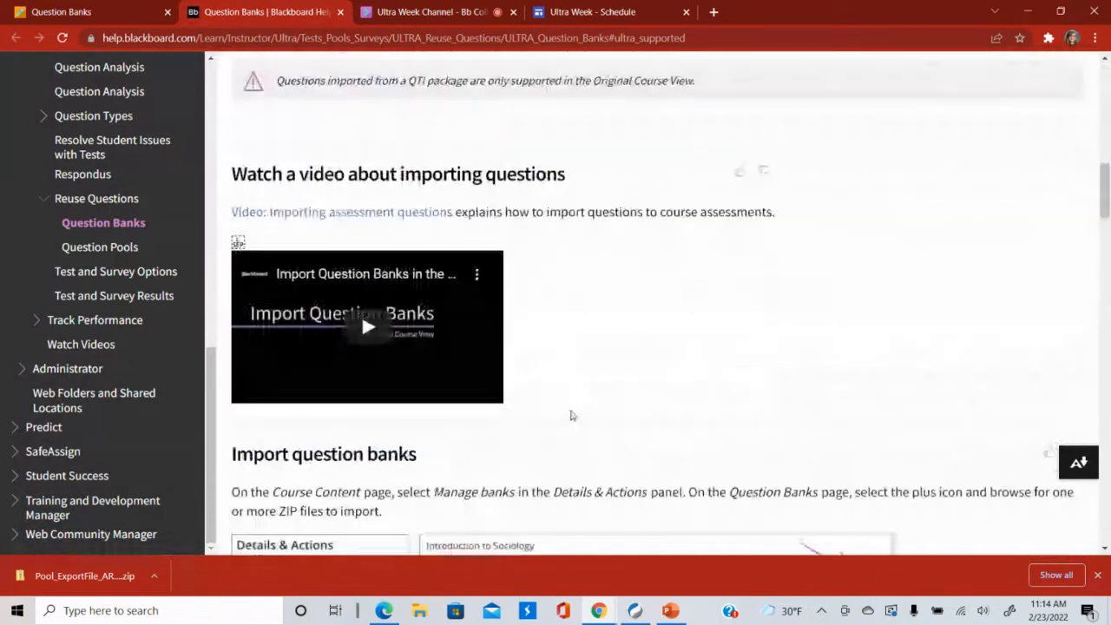
{"action": "scroll", "coordinate": [572, 414], "scroll_direction": "down", "scroll_amount": 6}
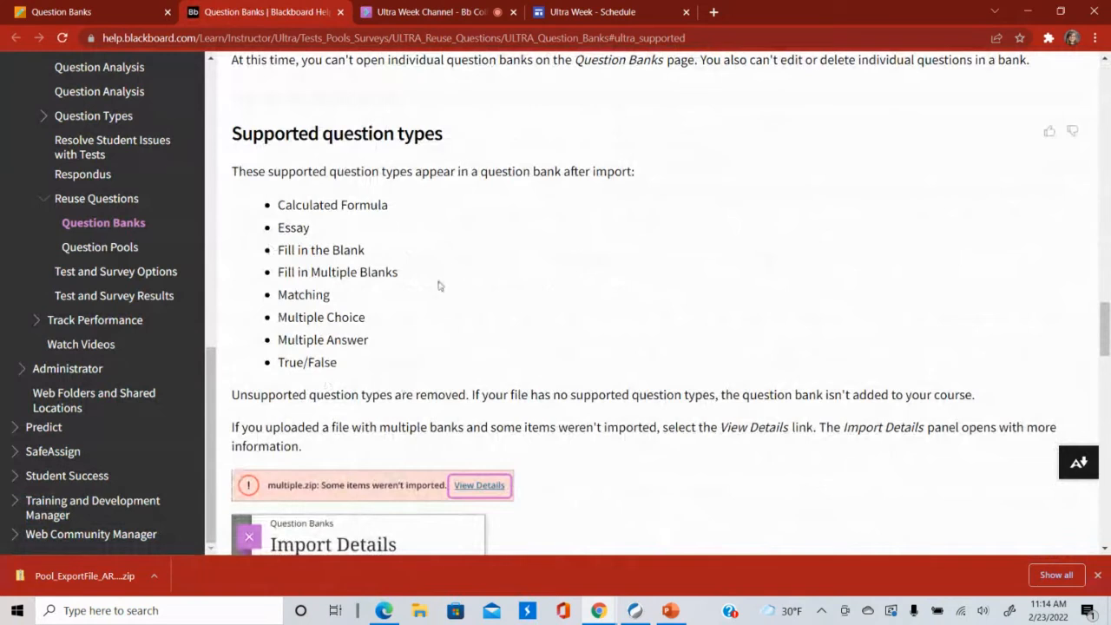
{"action": "scroll", "coordinate": [580, 391], "scroll_direction": "down", "scroll_amount": 3}
{"action": "scroll", "coordinate": [588, 394], "scroll_direction": "down", "scroll_amount": 6}
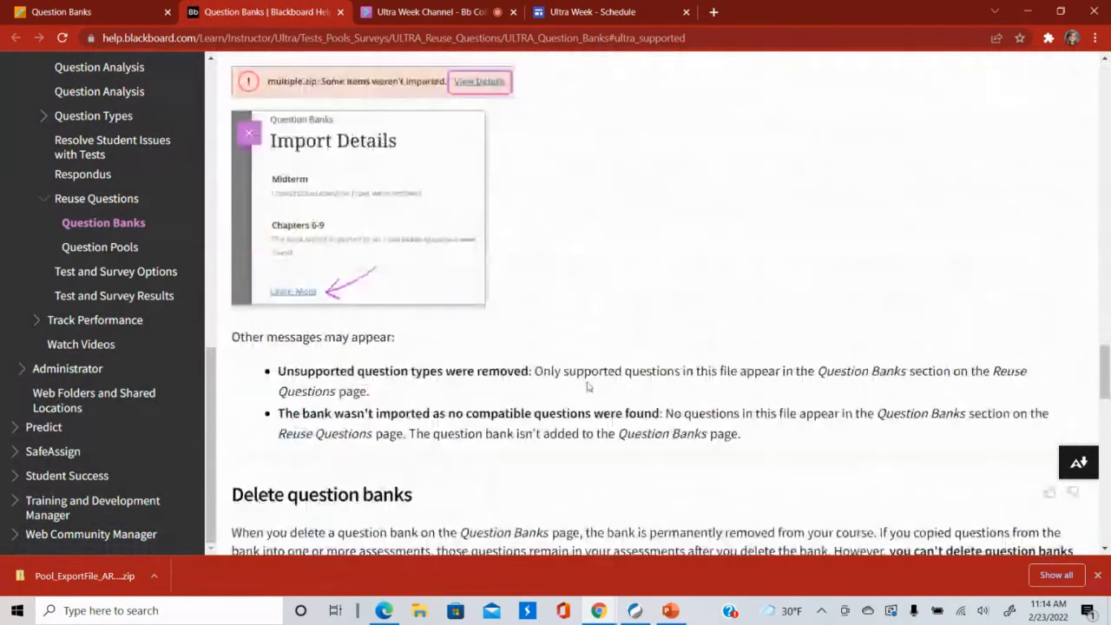
{"action": "scroll", "coordinate": [590, 384], "scroll_direction": "up", "scroll_amount": 3}
{"action": "scroll", "coordinate": [588, 358], "scroll_direction": "up", "scroll_amount": 15}
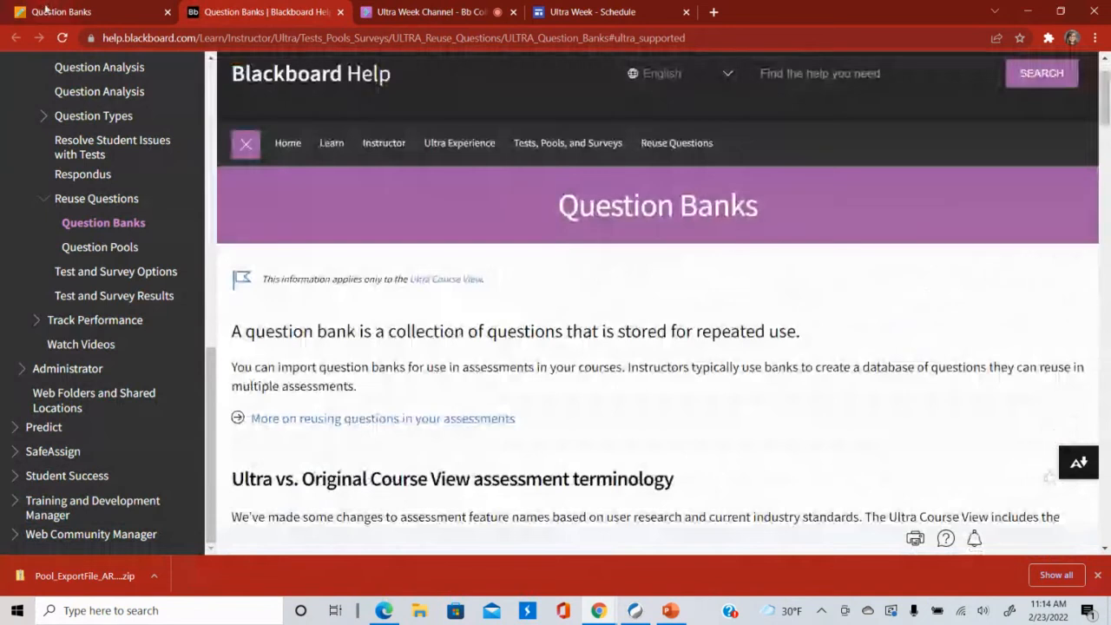
- Return to the course's Question Banks page and check how many questions the imported Exam 2 Questions bank contains
{"action": "left_click", "coordinate": [118, 9]}
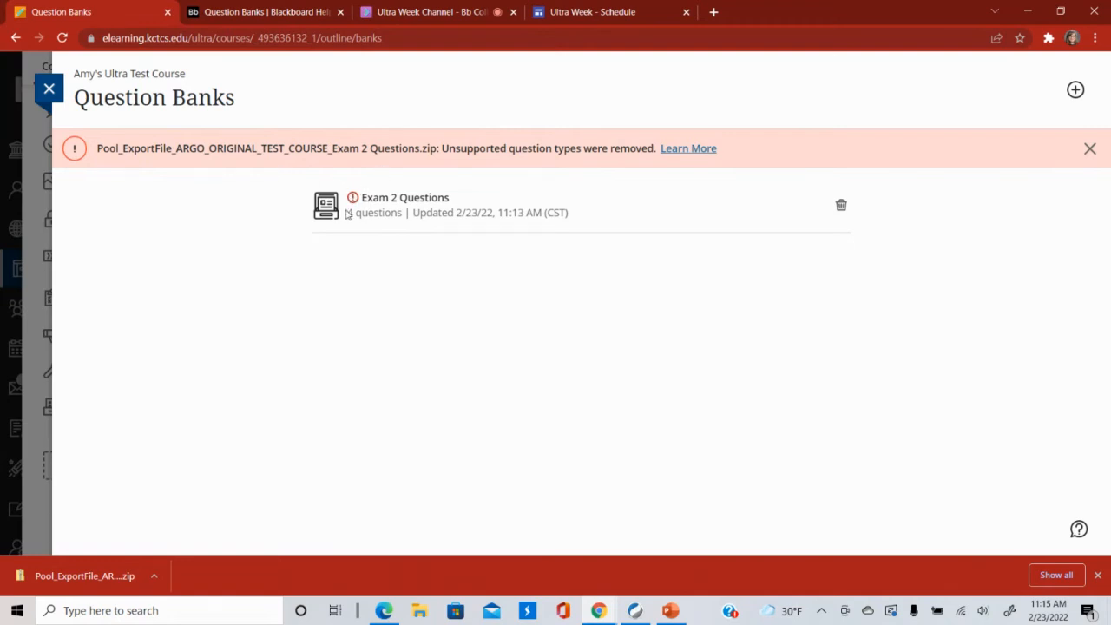
{"action": "left_click_drag", "start_coordinate": [346, 218], "coordinate": [399, 215]}
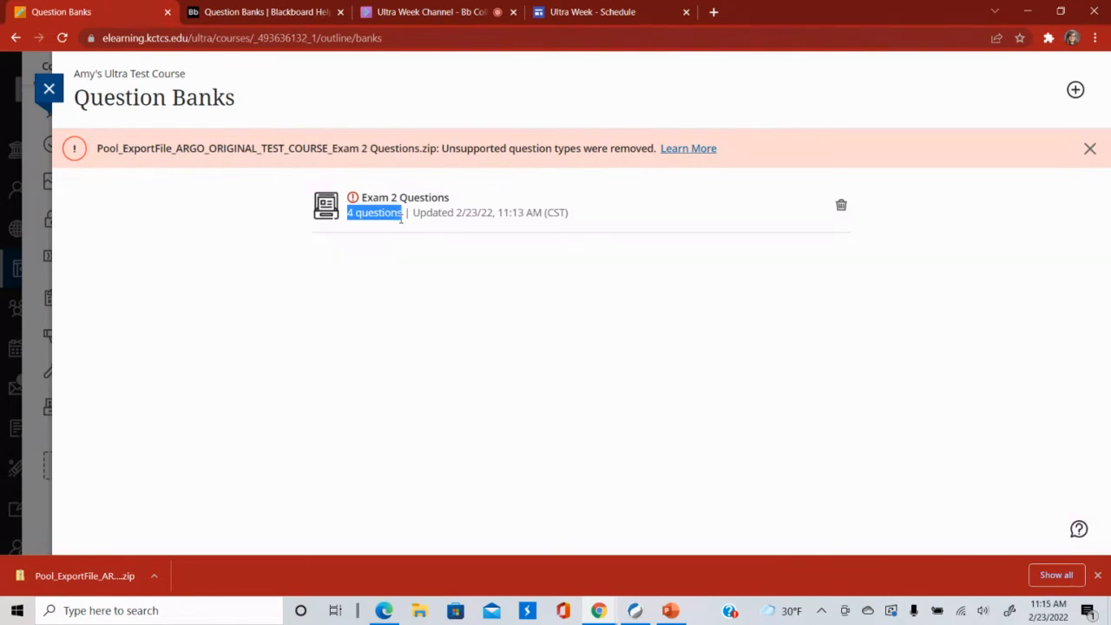
- Dismiss the unsupported question types notice, leave the Ultra test course, and open the Original View test course, closing the downloads bar
{"action": "left_click", "coordinate": [414, 246]}
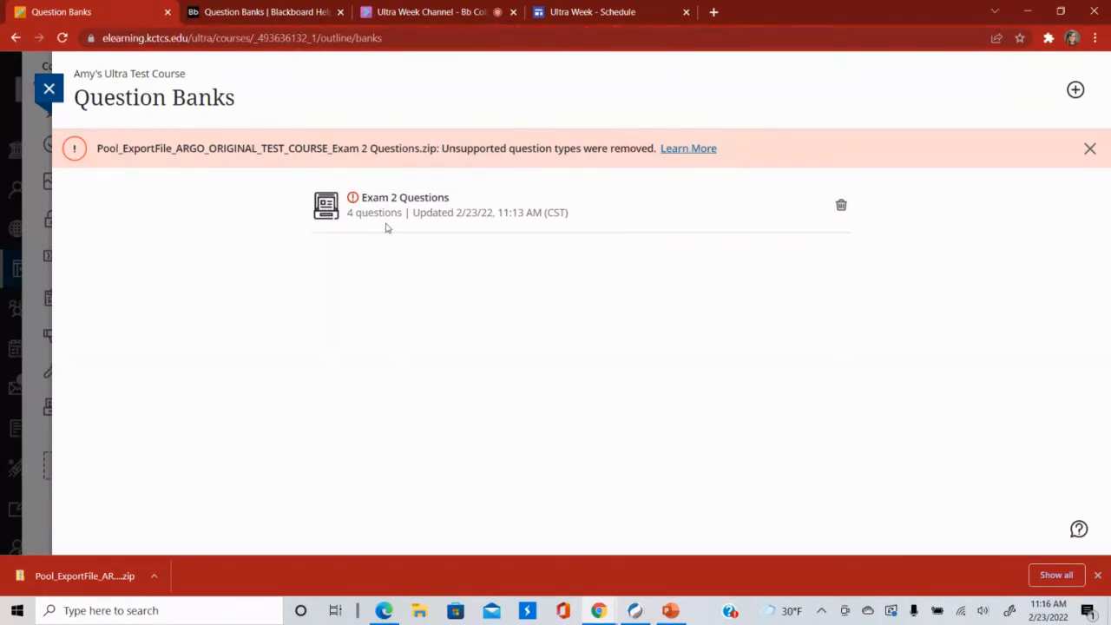
{"action": "left_click", "coordinate": [1090, 149]}
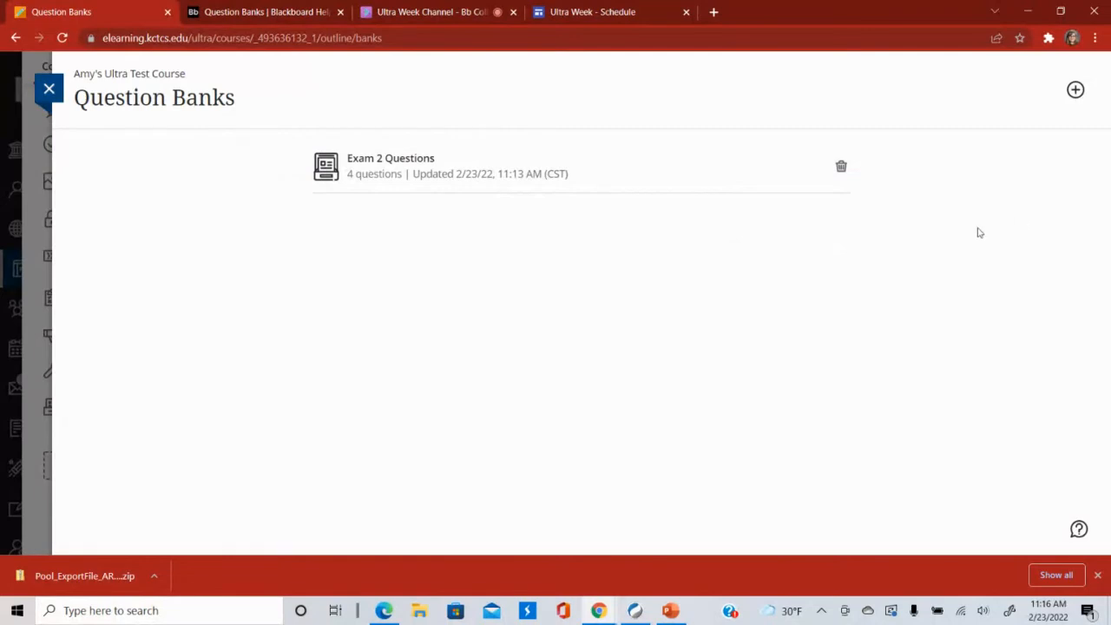
{"action": "left_click", "coordinate": [48, 93]}
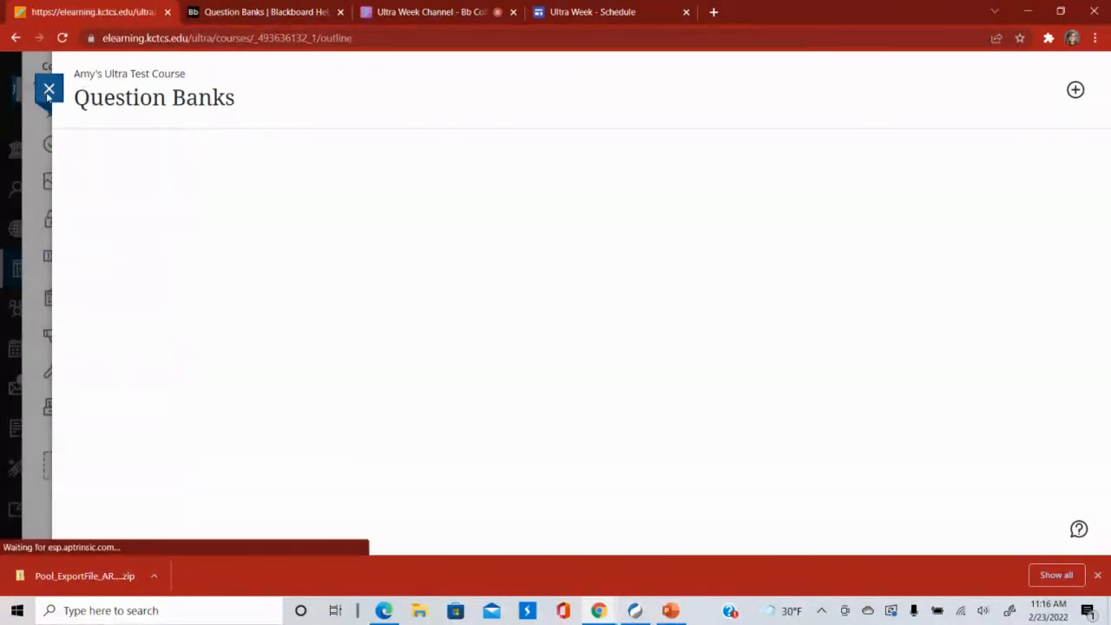
{"action": "left_click", "coordinate": [24, 90]}
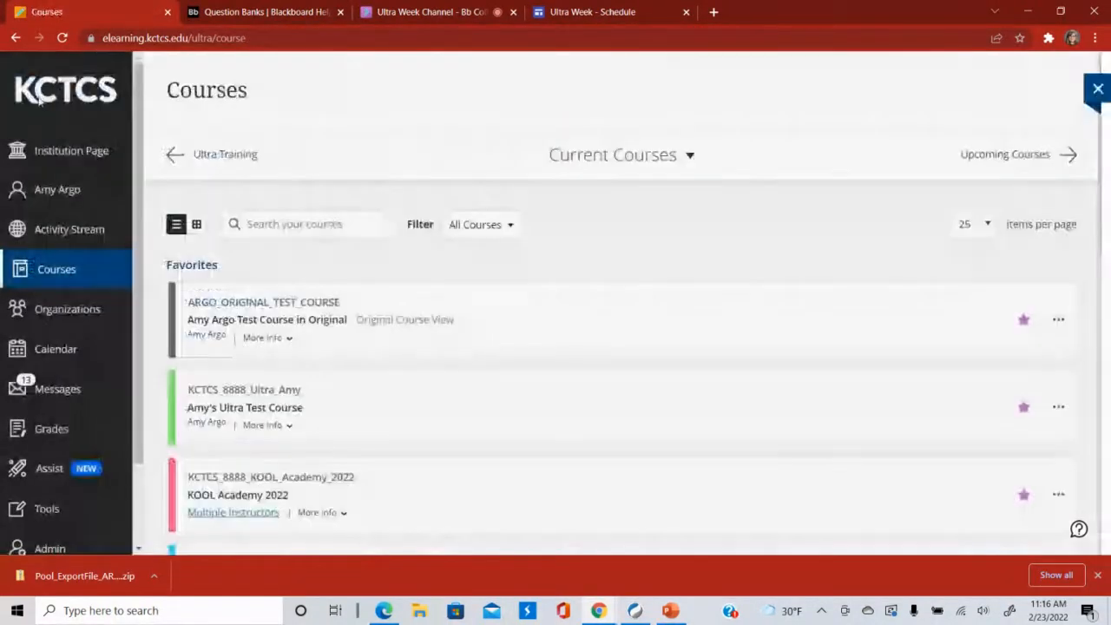
{"action": "left_click", "coordinate": [511, 317]}
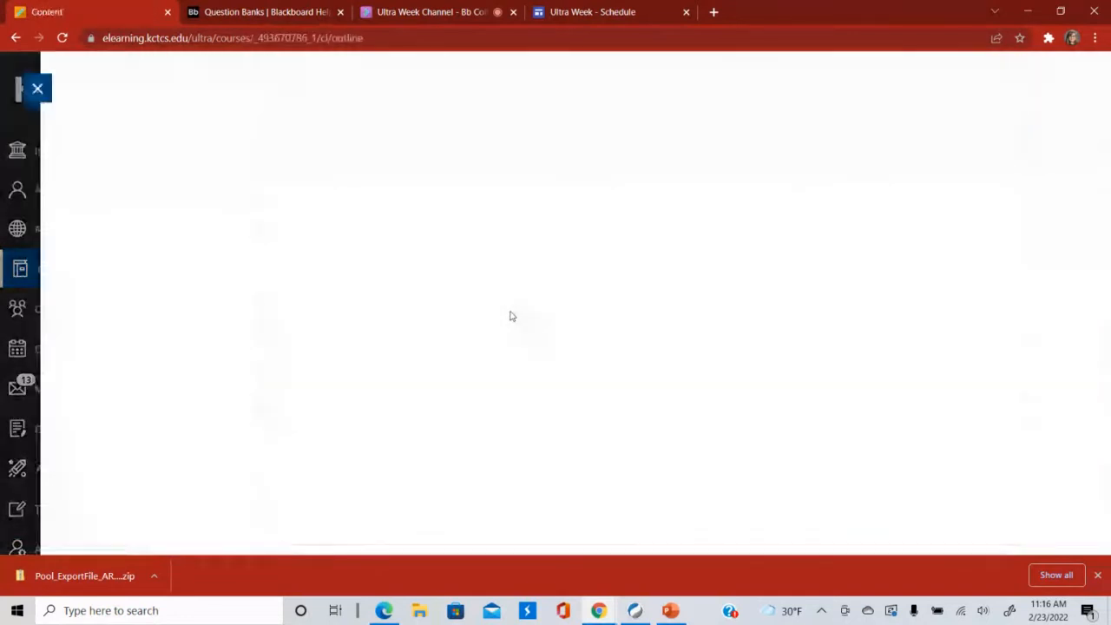
{"action": "left_click", "coordinate": [1097, 575]}
- Open the Exam 2 Questions pool for editing from the course's Tests, Surveys, and Pools area
{"action": "scroll", "coordinate": [98, 396], "scroll_direction": "down", "scroll_amount": 10}
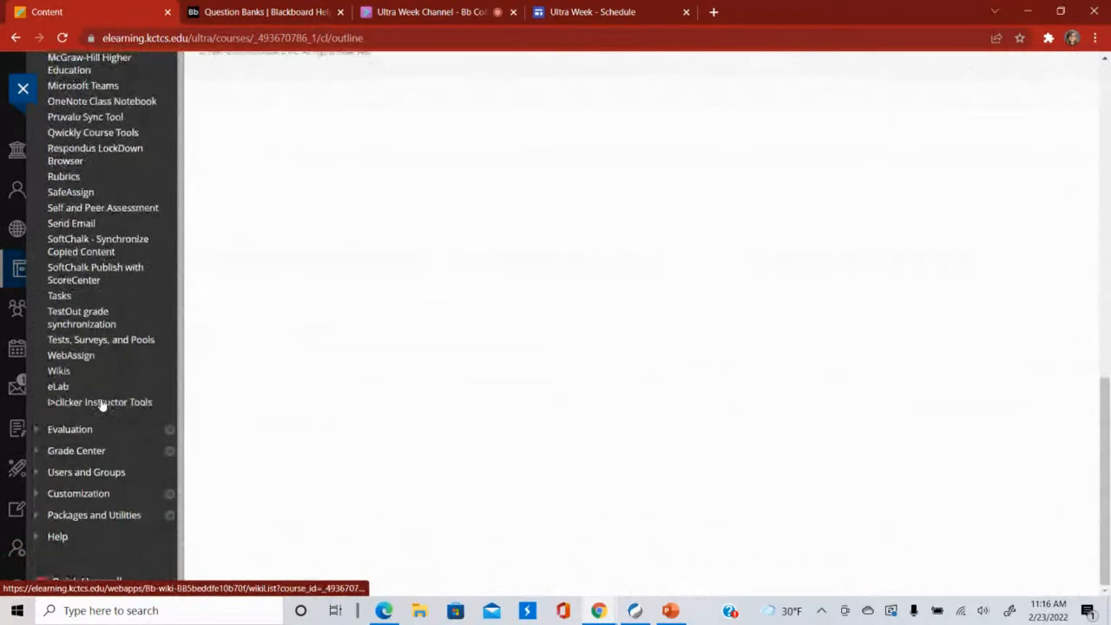
{"action": "left_click", "coordinate": [111, 345]}
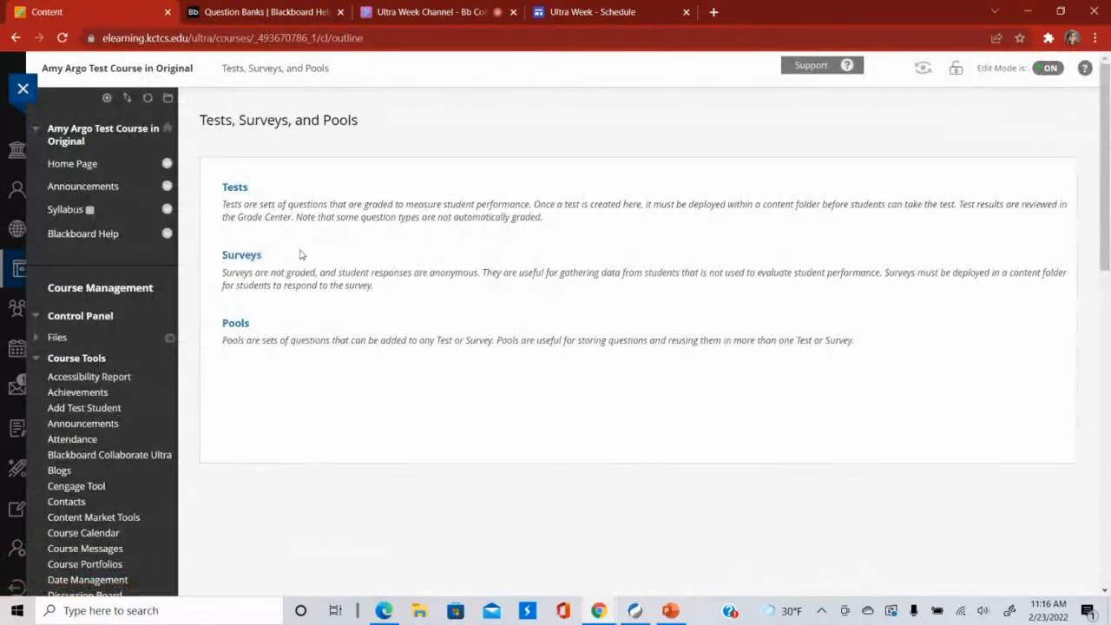
{"action": "left_click", "coordinate": [235, 324]}
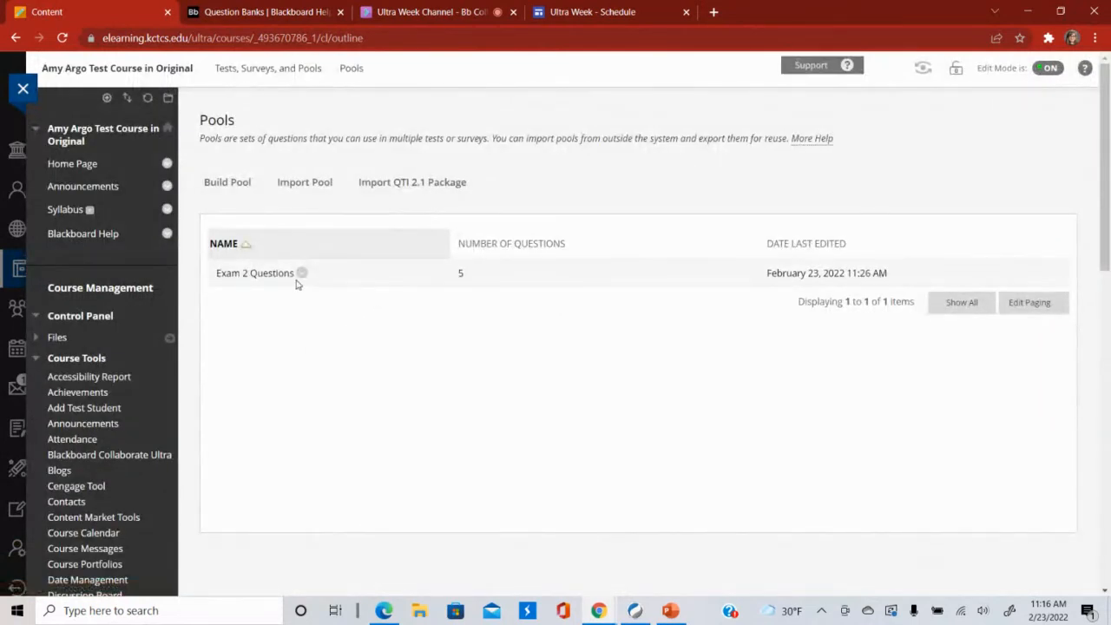
{"action": "left_click", "coordinate": [301, 273]}
{"action": "left_click", "coordinate": [318, 318]}
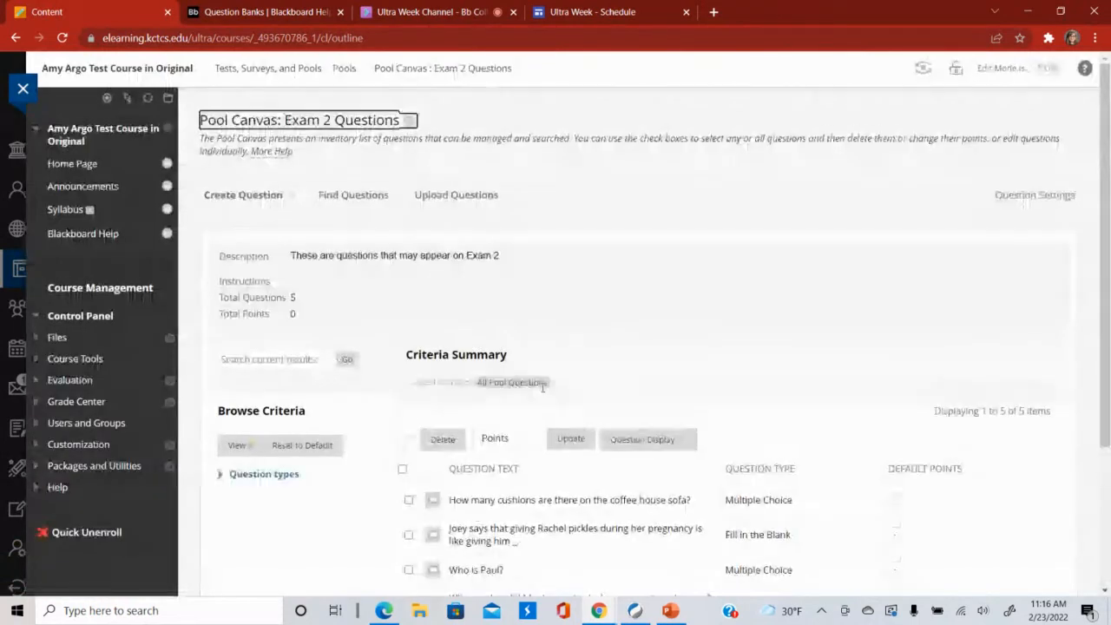
- Review the details and answer images of the Hot Spot question about Ross's 1999 New Year's Resolution, and close them
{"action": "scroll", "coordinate": [952, 466], "scroll_direction": "down", "scroll_amount": 3}
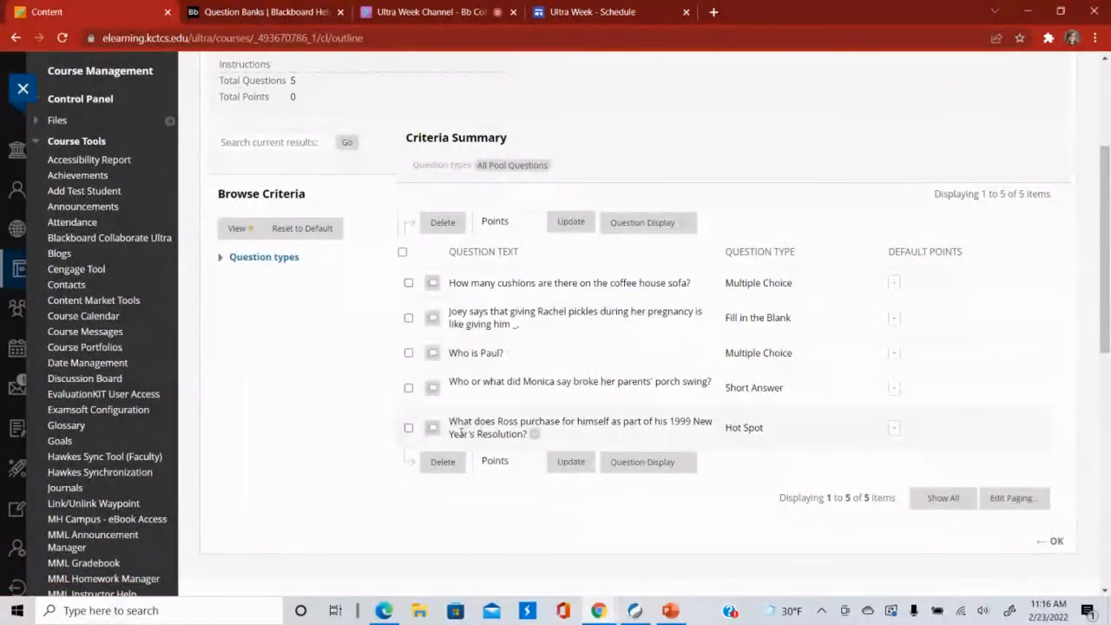
{"action": "left_click", "coordinate": [534, 436]}
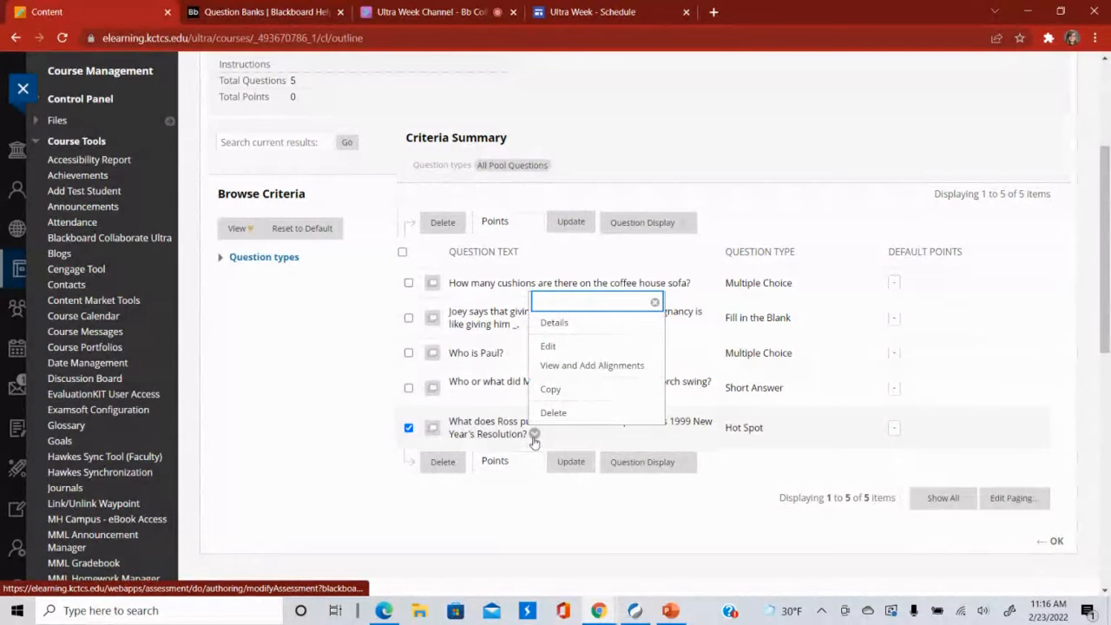
{"action": "left_click", "coordinate": [559, 323]}
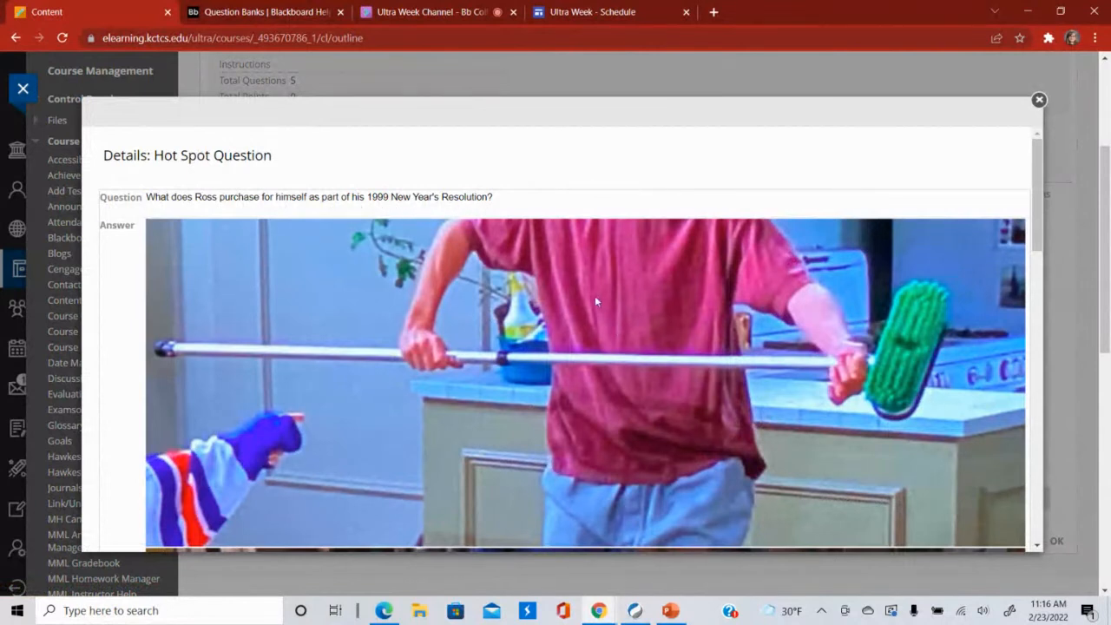
{"action": "scroll", "coordinate": [596, 331], "scroll_direction": "down", "scroll_amount": 15}
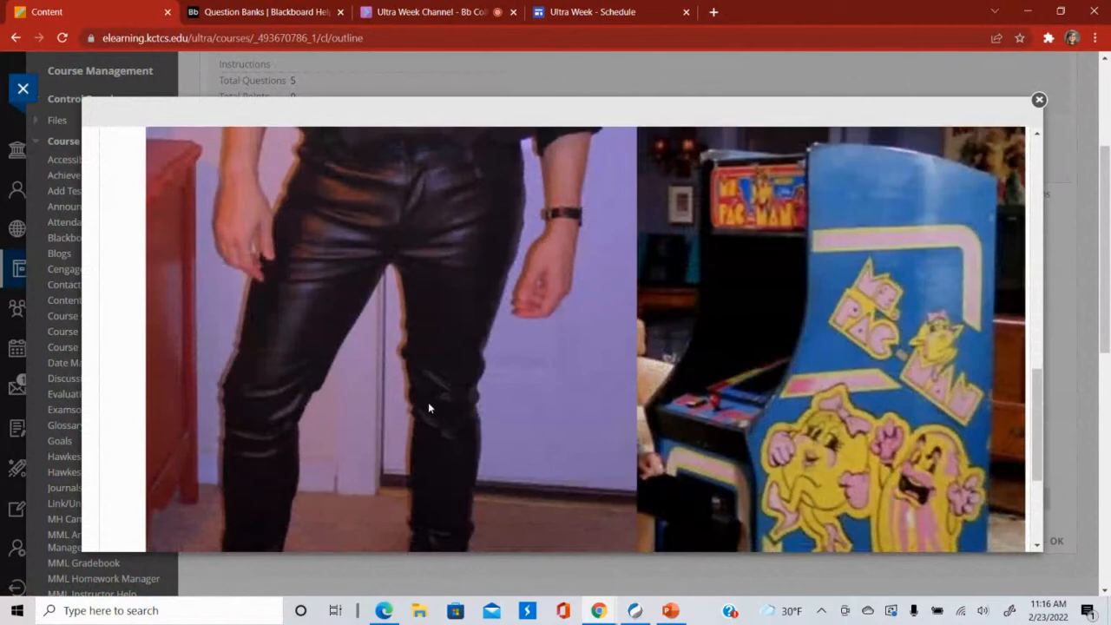
{"action": "scroll", "coordinate": [428, 401], "scroll_direction": "down", "scroll_amount": 4}
{"action": "scroll", "coordinate": [428, 406], "scroll_direction": "up", "scroll_amount": 15}
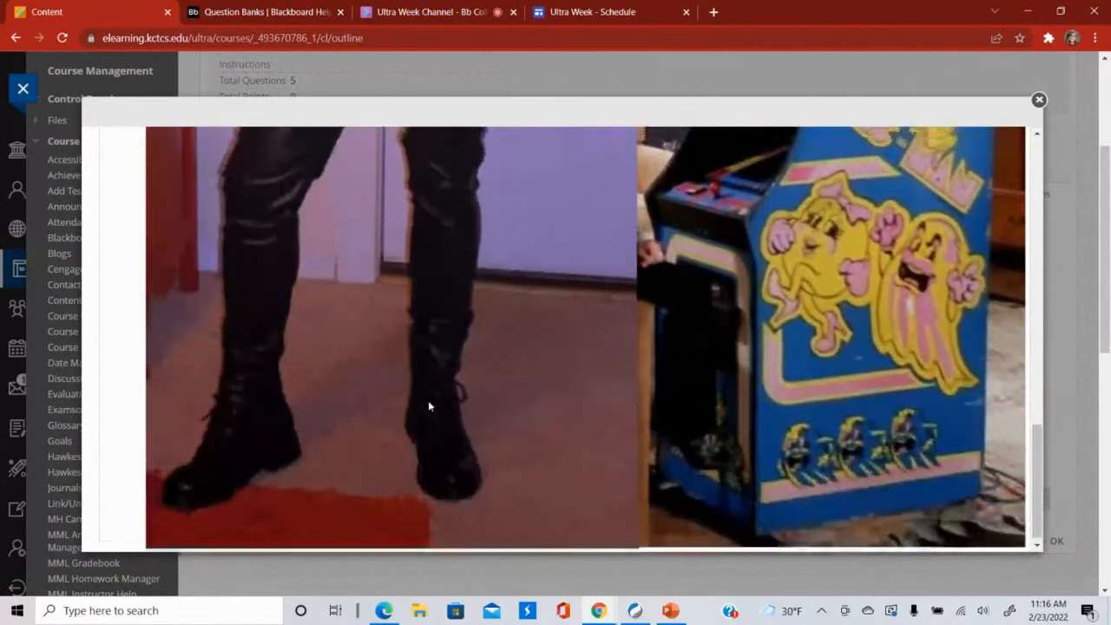
{"action": "scroll", "coordinate": [429, 406], "scroll_direction": "up", "scroll_amount": 3}
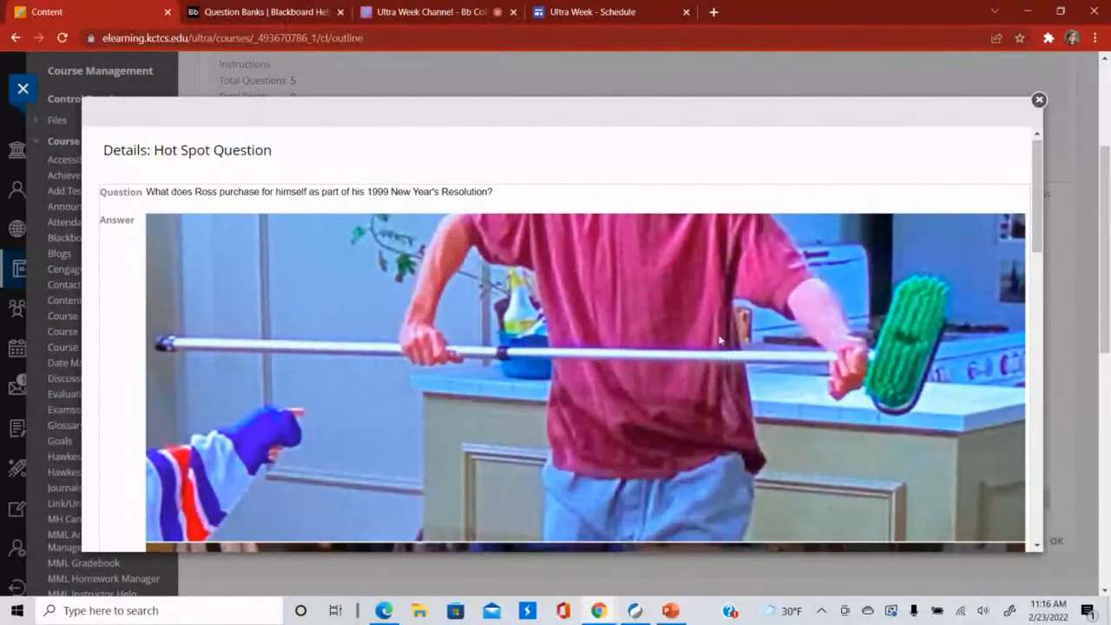
{"action": "scroll", "coordinate": [686, 326], "scroll_direction": "down", "scroll_amount": 5}
{"action": "scroll", "coordinate": [679, 293], "scroll_direction": "down", "scroll_amount": 5}
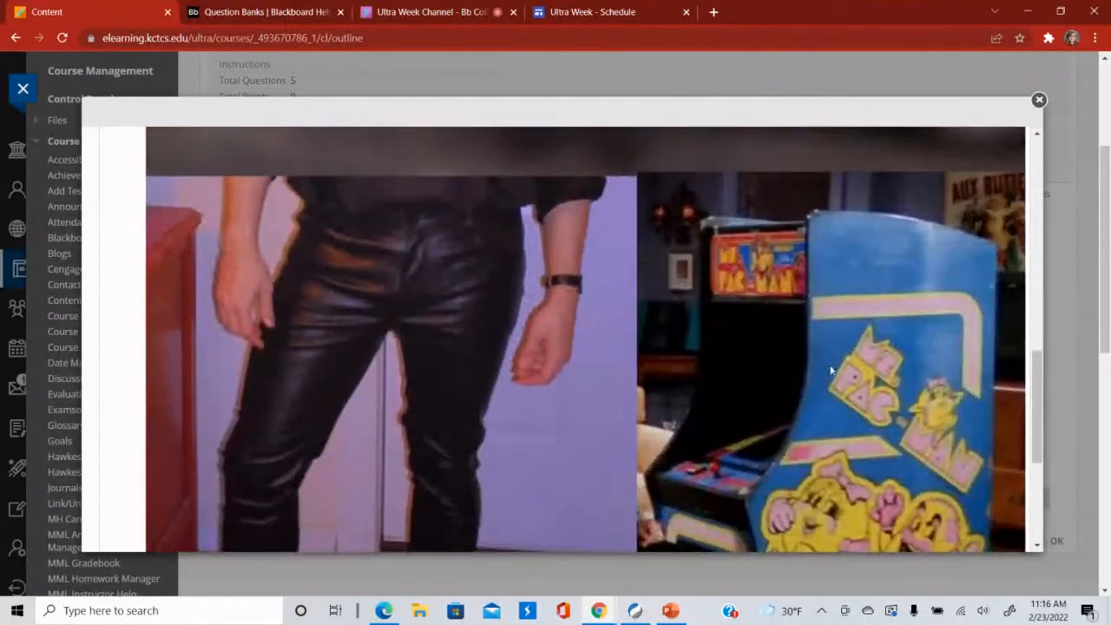
{"action": "scroll", "coordinate": [388, 290], "scroll_direction": "down", "scroll_amount": 5}
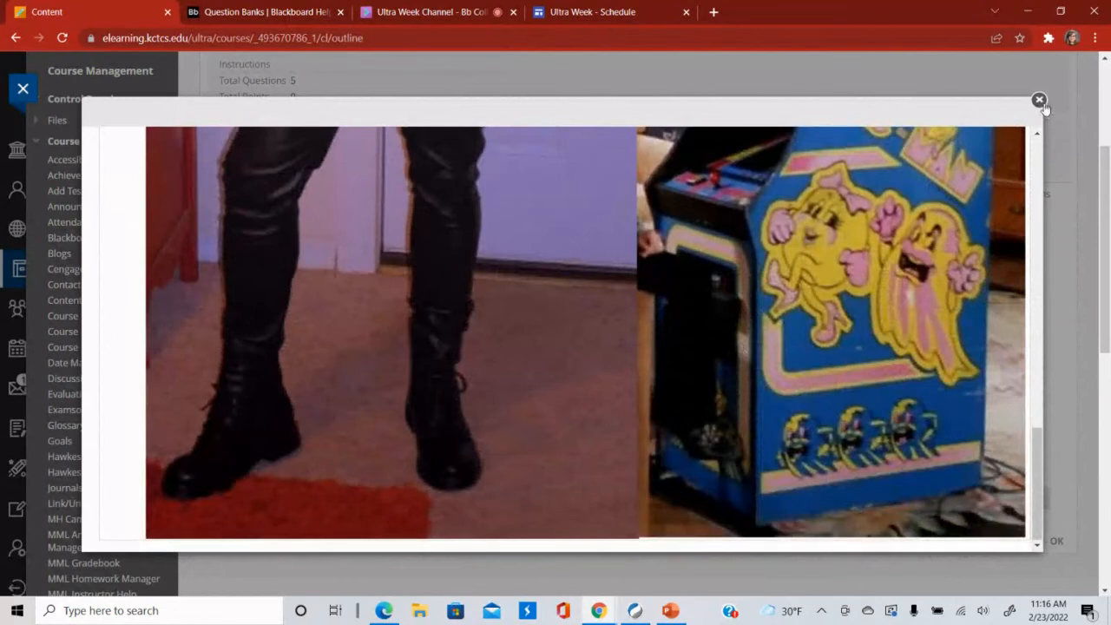
{"action": "left_click", "coordinate": [1039, 100]}
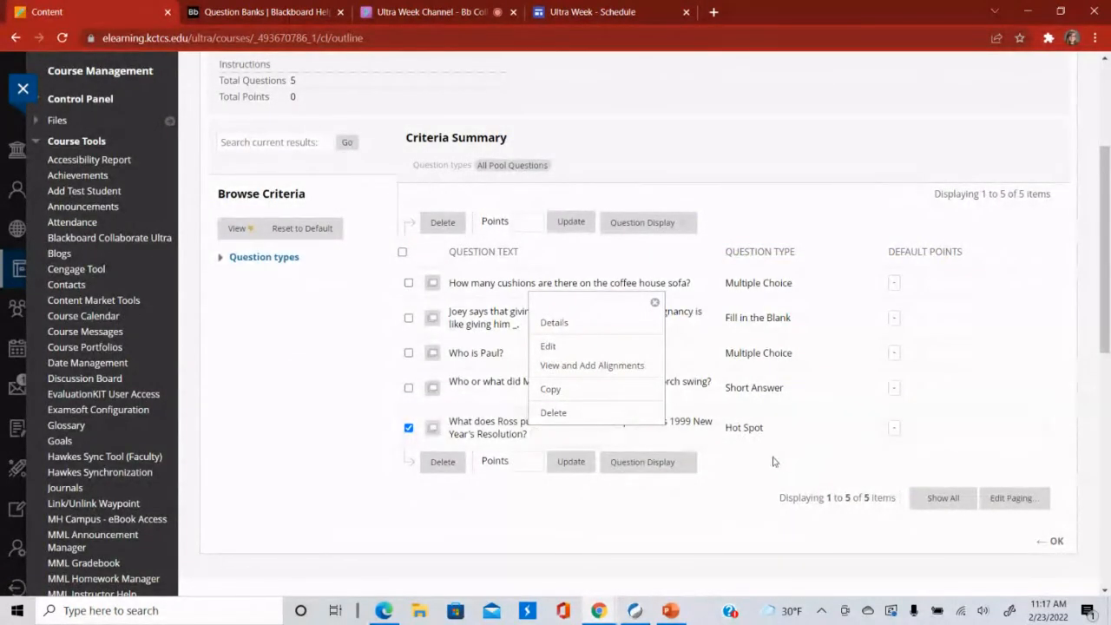
- Leave the Exam 2 Questions pool and check the Original course's list of tests for the Chapter 1 Exam
{"action": "scroll", "coordinate": [768, 469], "scroll_direction": "up", "scroll_amount": 3}
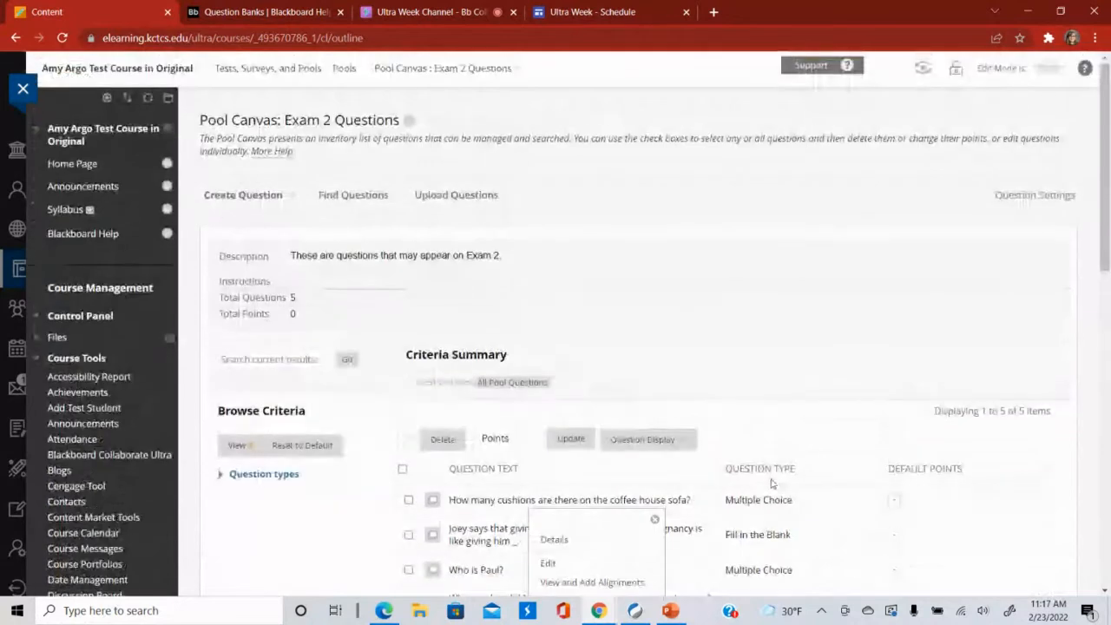
{"action": "scroll", "coordinate": [771, 476], "scroll_direction": "down", "scroll_amount": 5}
{"action": "left_click", "coordinate": [1051, 323]}
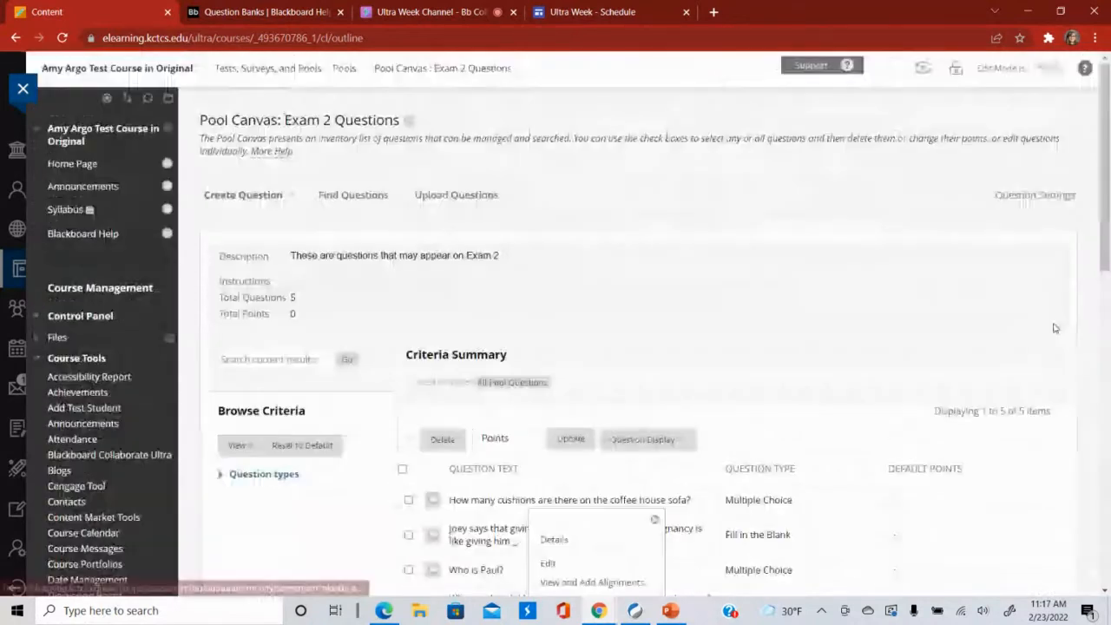
{"action": "scroll", "coordinate": [104, 377], "scroll_direction": "down", "scroll_amount": 10}
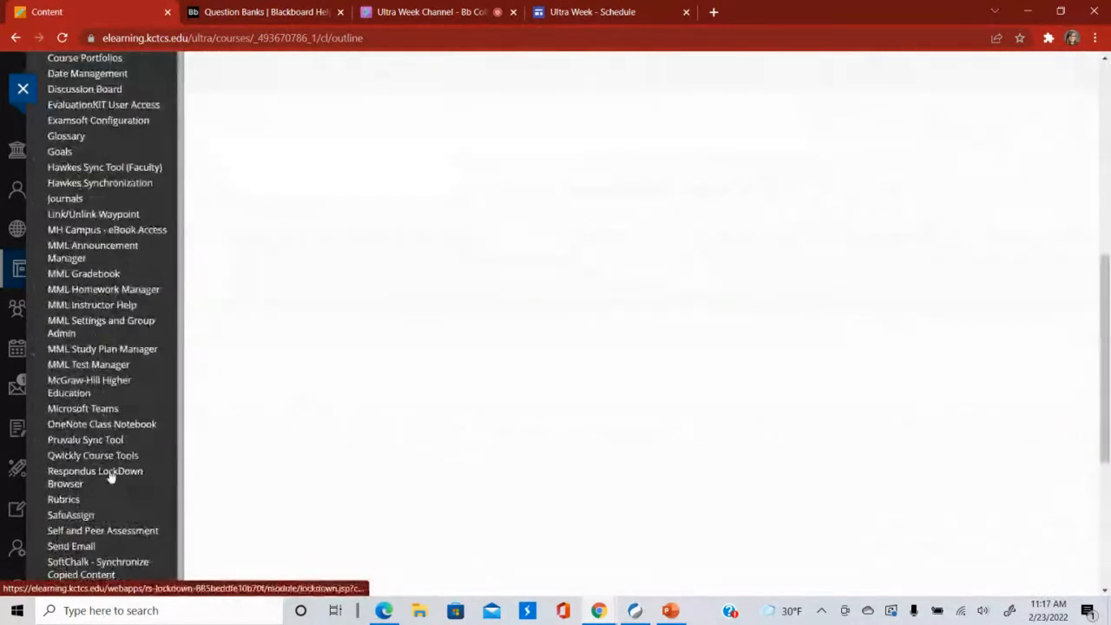
{"action": "left_click", "coordinate": [109, 518]}
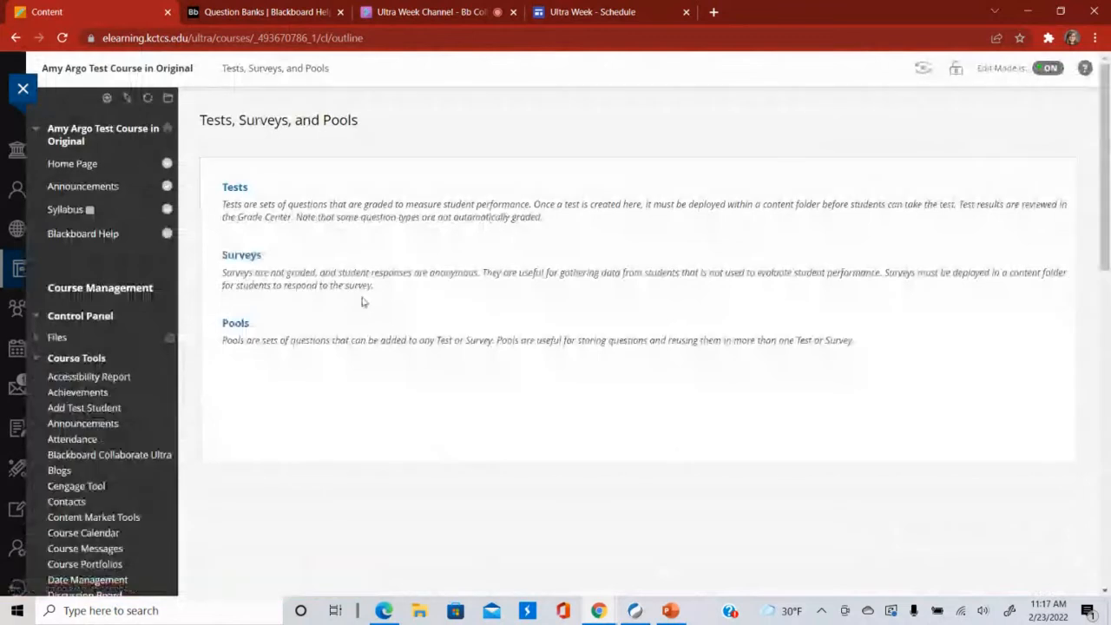
{"action": "left_click", "coordinate": [236, 187]}
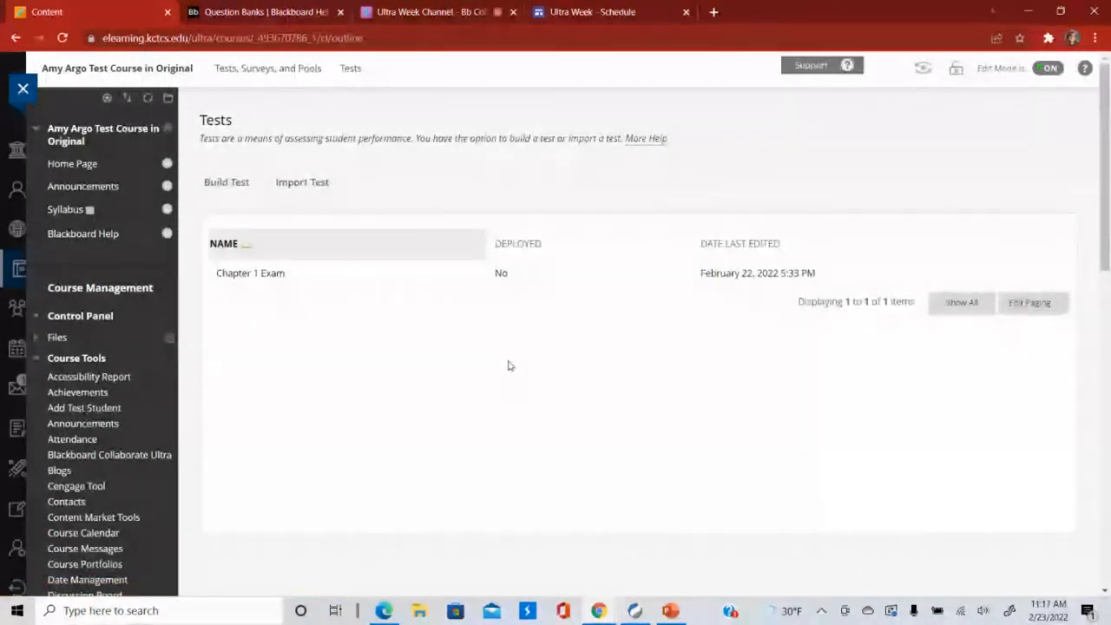
{"action": "mouse_move", "coordinate": [240, 269]}
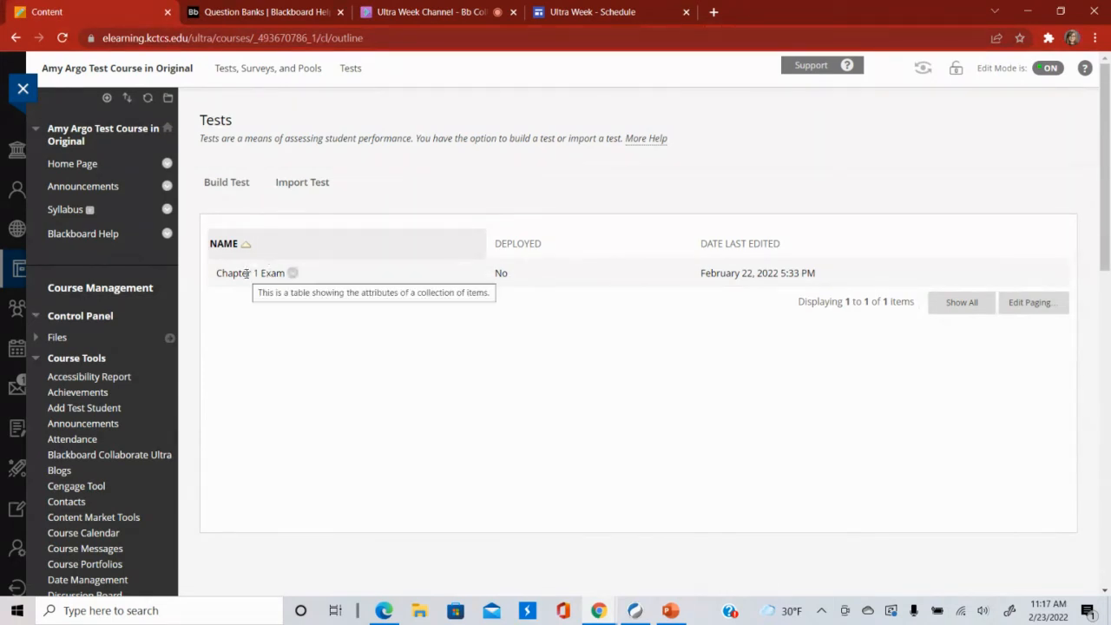
- Return to the course's question pools and build a new pool named Chapter 1 Exam Pool
{"action": "scroll", "coordinate": [81, 397], "scroll_direction": "down", "scroll_amount": 5}
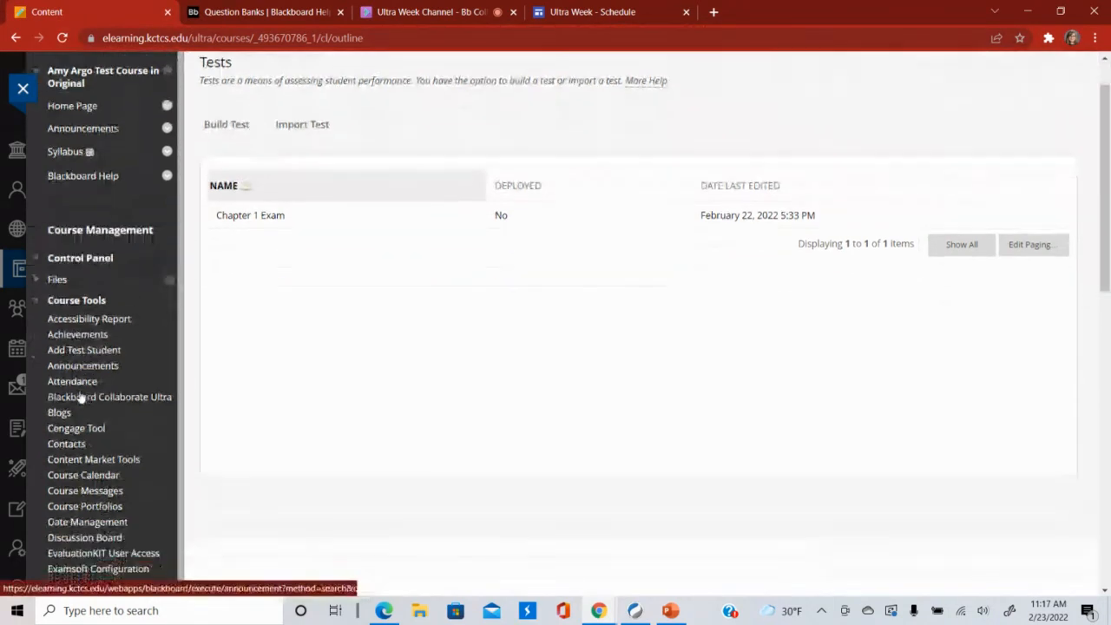
{"action": "scroll", "coordinate": [80, 397], "scroll_direction": "down", "scroll_amount": 6}
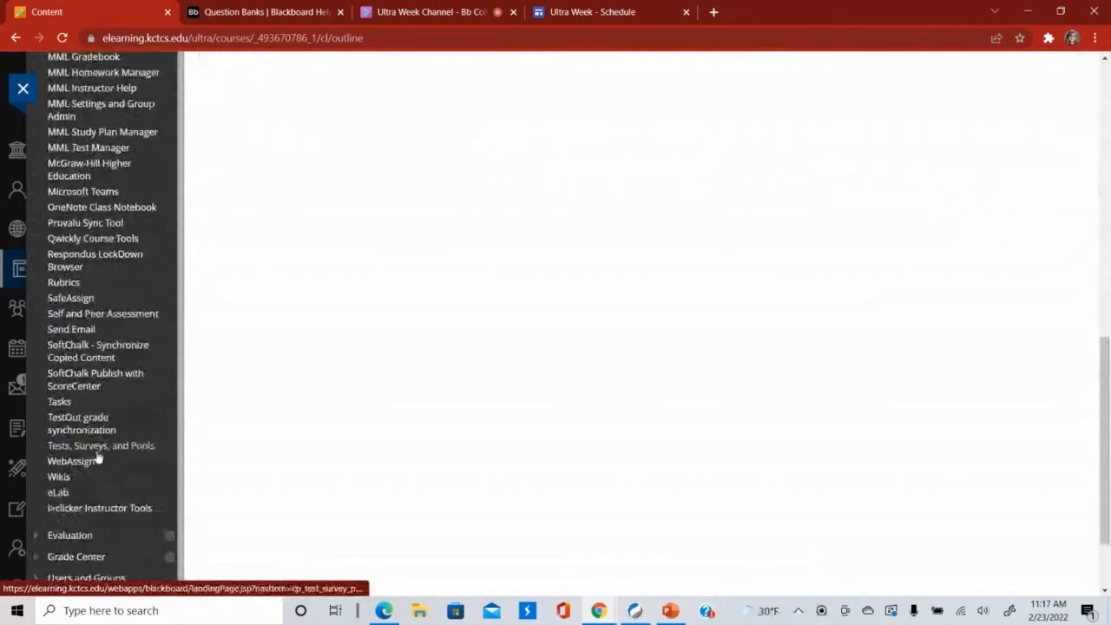
{"action": "left_click", "coordinate": [100, 449]}
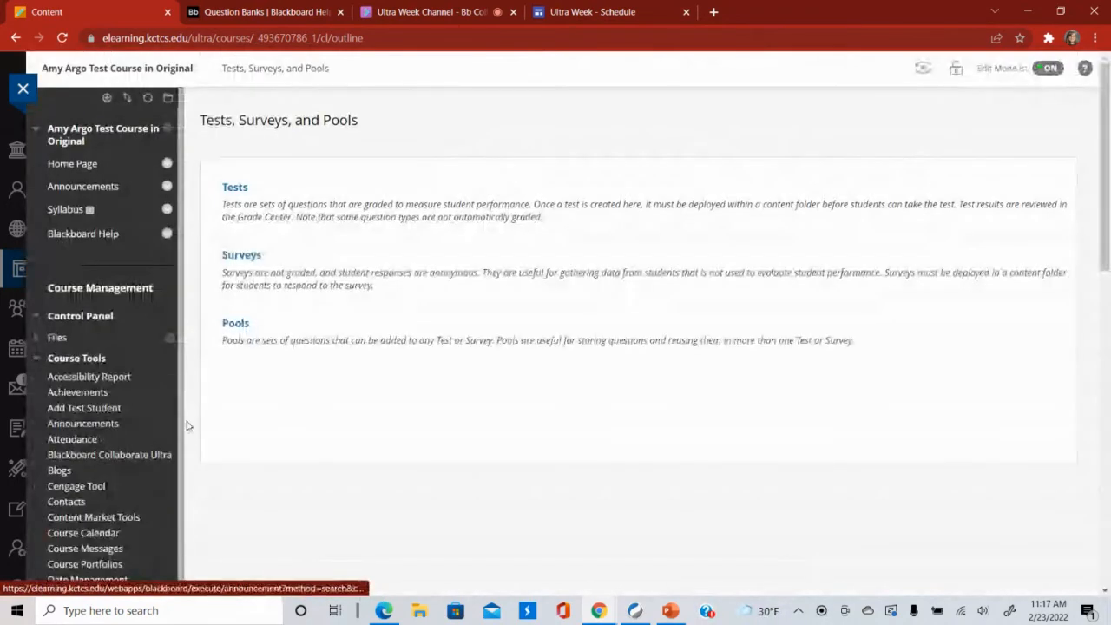
{"action": "left_click", "coordinate": [235, 324]}
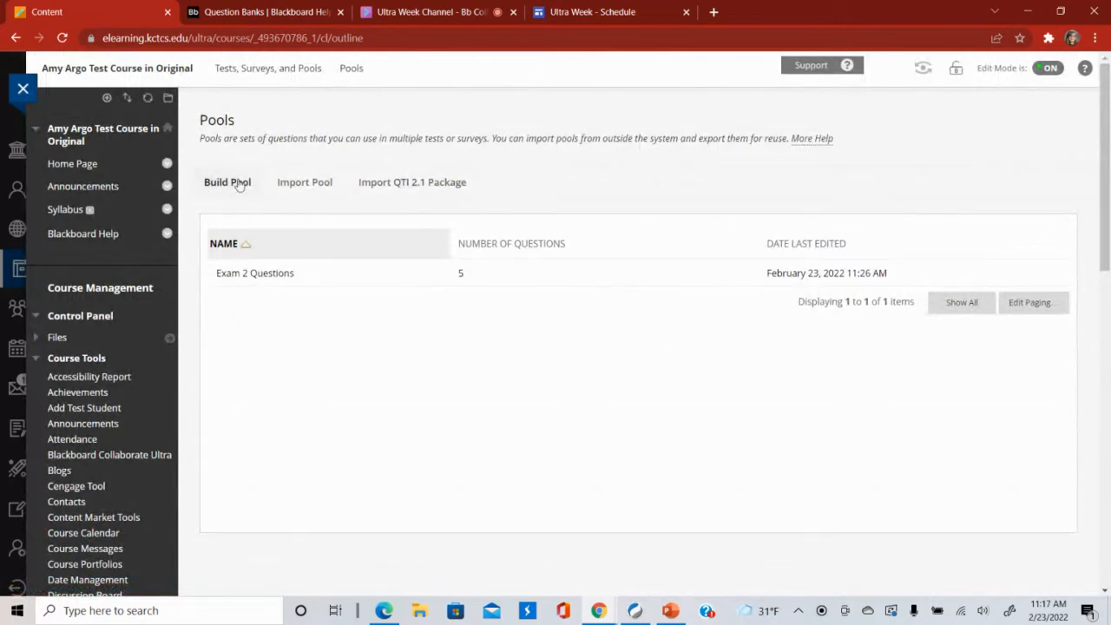
{"action": "left_click", "coordinate": [229, 183]}
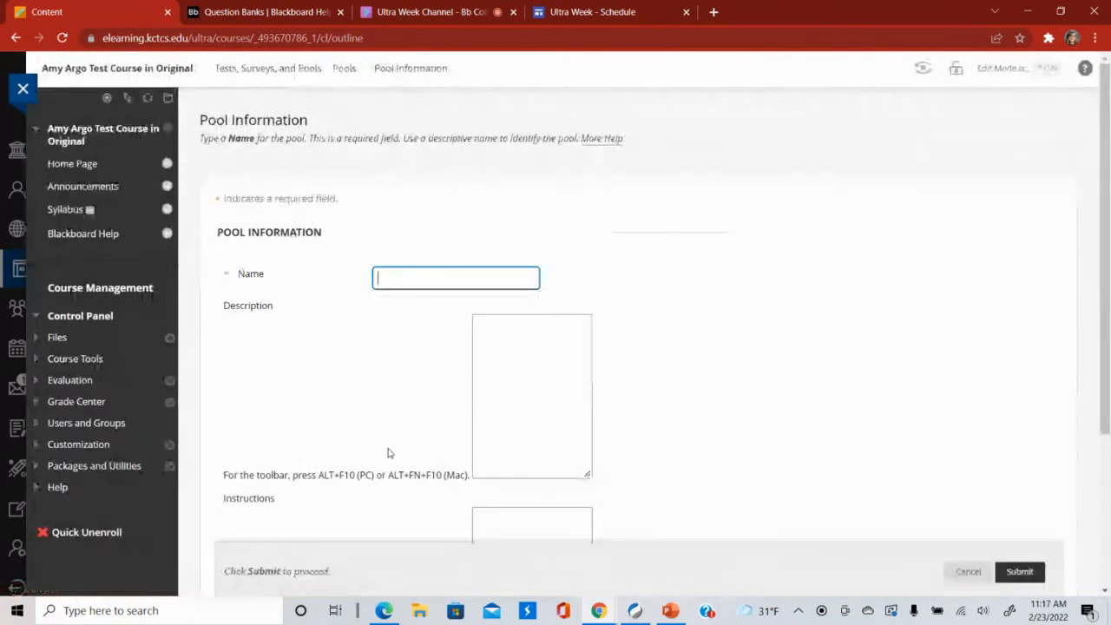
{"action": "type", "text": "Ch"}
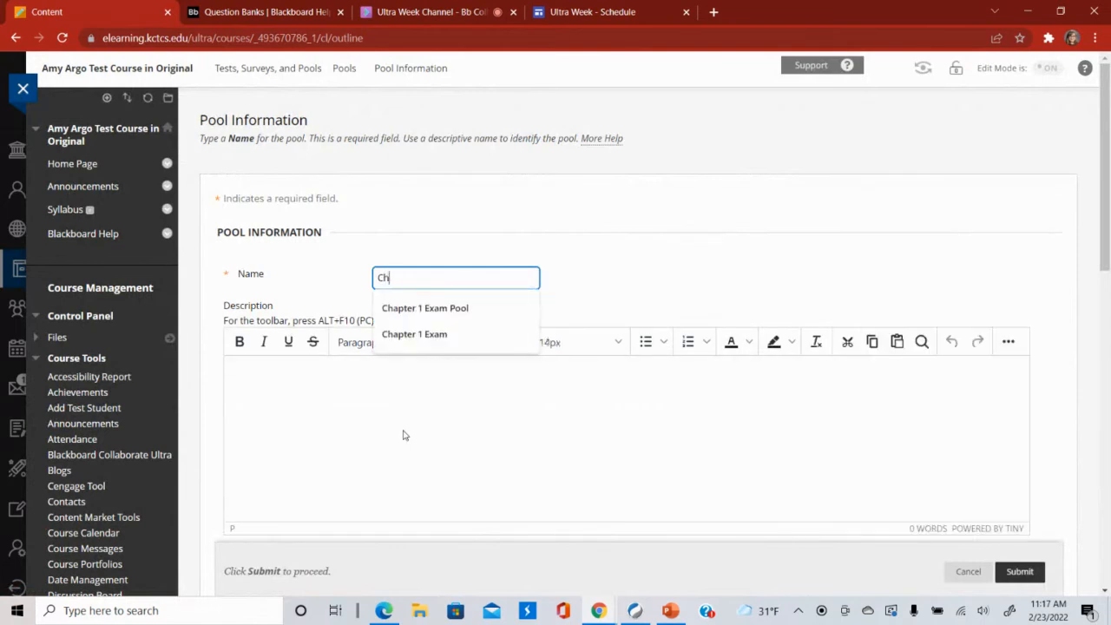
{"action": "type", "text": "apter 1 Exam Pool"}
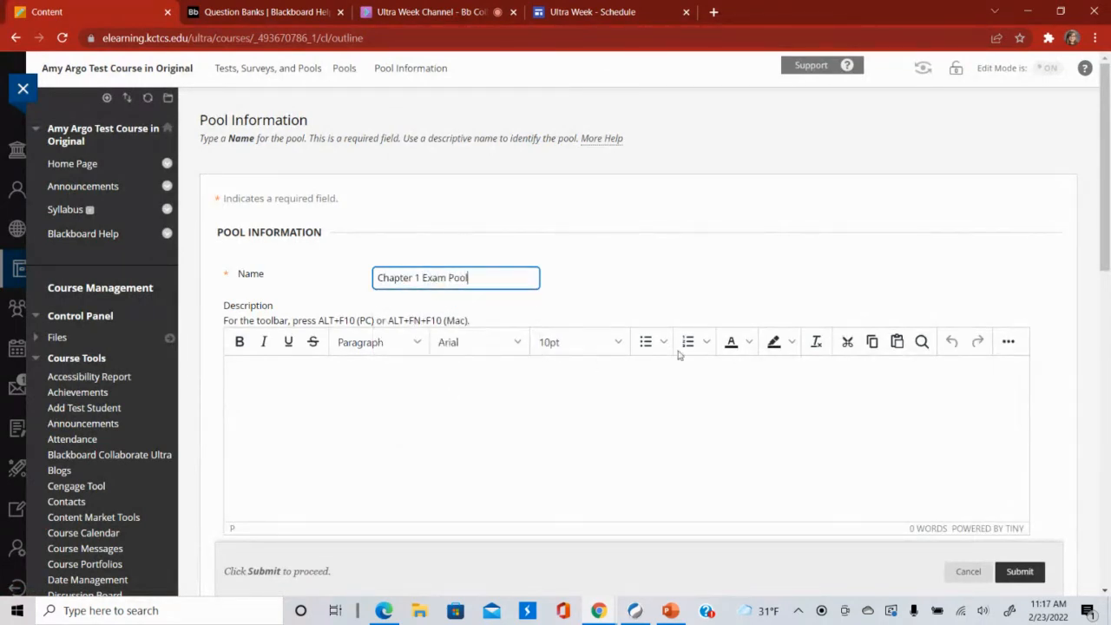
{"action": "left_click", "coordinate": [1021, 572]}
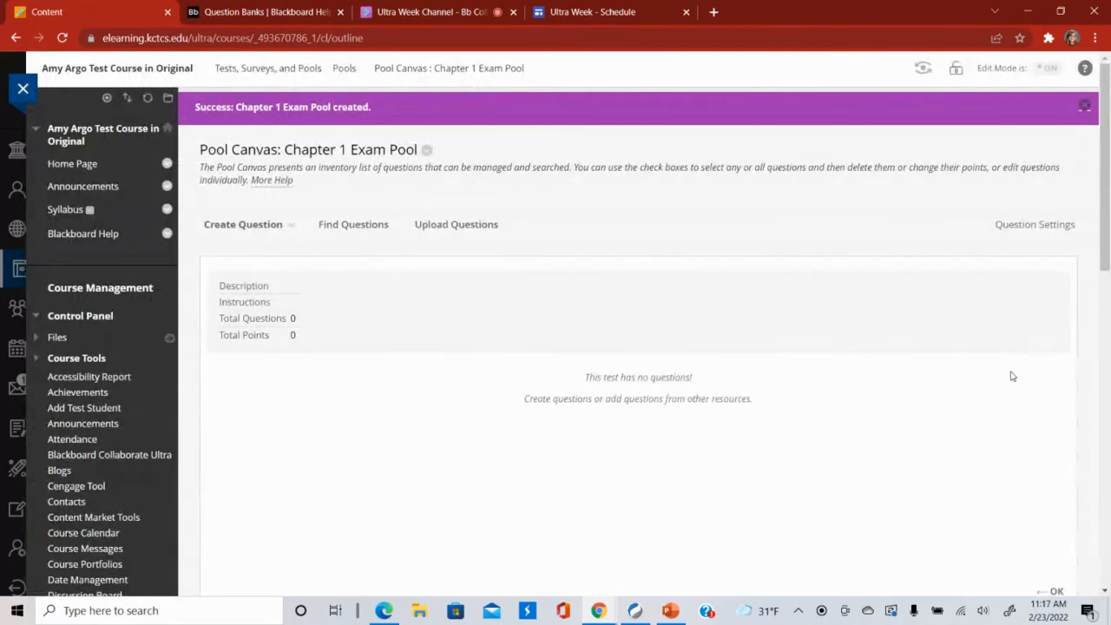
- Start finding questions for the new pool and filter by the Chapter 1 Exam Pool and Exam 2 Questions pools
{"action": "left_click", "coordinate": [350, 228]}
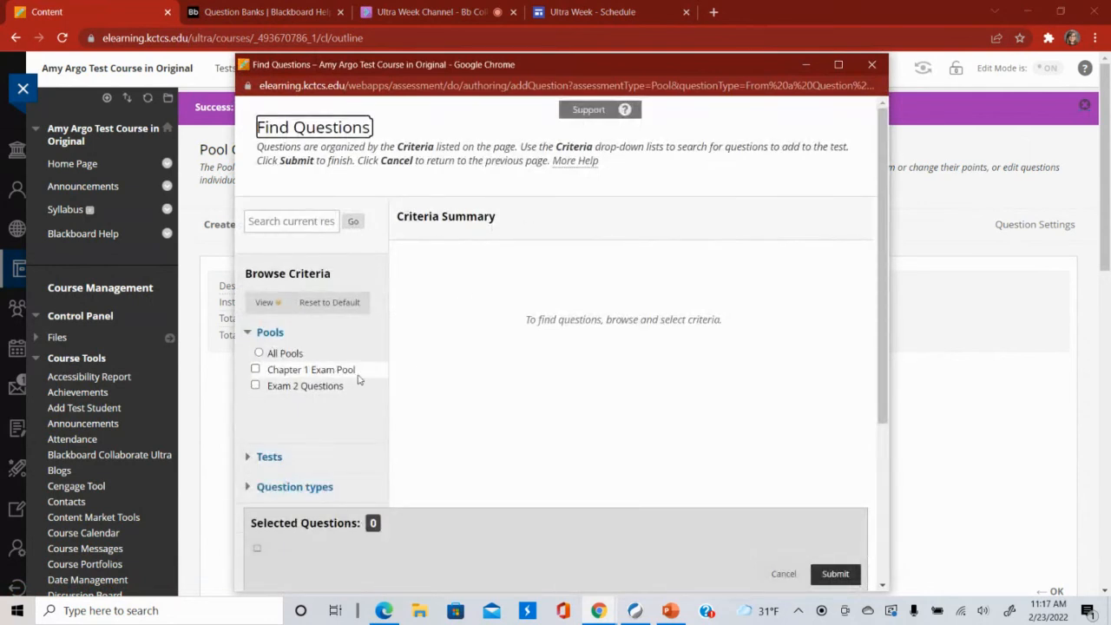
{"action": "scroll", "coordinate": [391, 387], "scroll_direction": "down", "scroll_amount": 1}
{"action": "scroll", "coordinate": [399, 387], "scroll_direction": "down", "scroll_amount": 2}
{"action": "scroll", "coordinate": [421, 384], "scroll_direction": "up", "scroll_amount": 3}
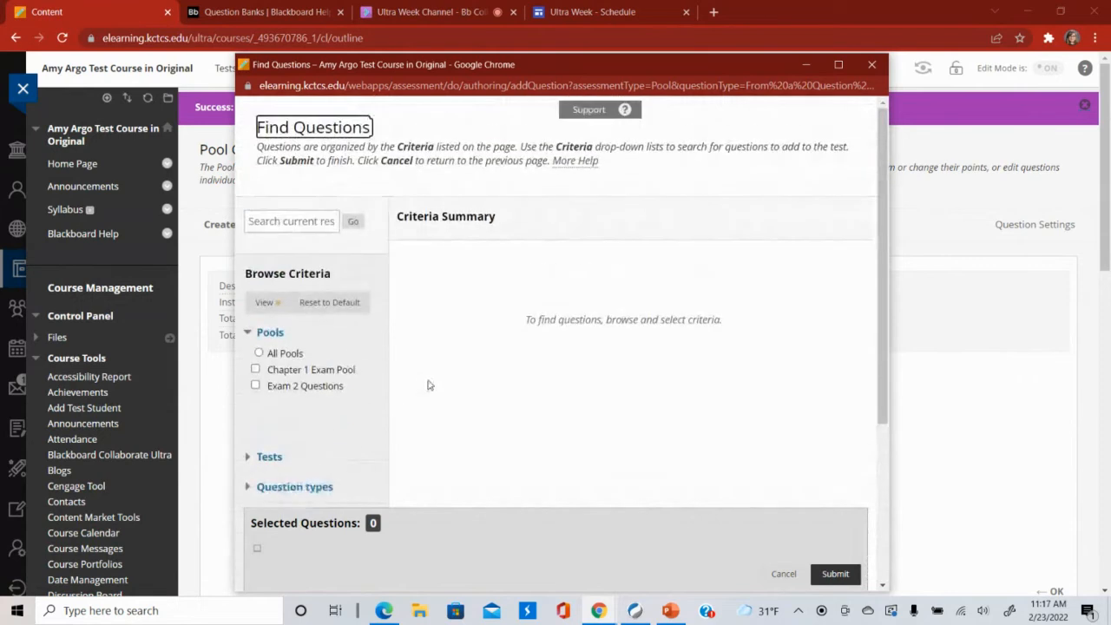
{"action": "left_click", "coordinate": [256, 370]}
{"action": "left_click", "coordinate": [256, 385]}
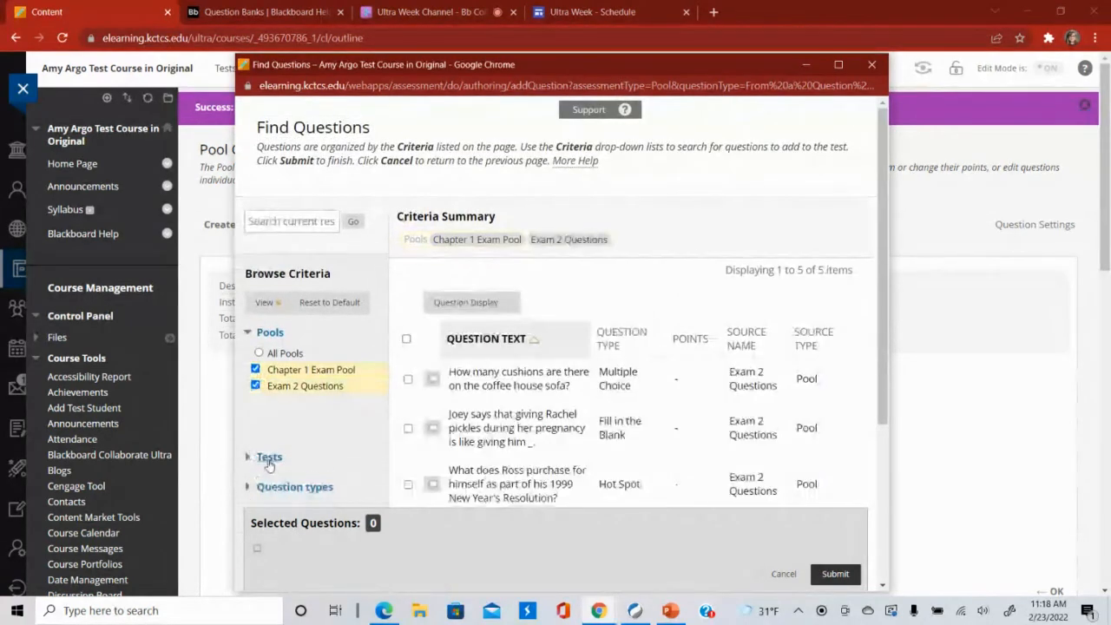
- Clear both pool criteria and use the Chapter 1 Exam test as the question source instead
{"action": "left_click", "coordinate": [268, 460]}
{"action": "scroll", "coordinate": [270, 417], "scroll_direction": "down", "scroll_amount": 3}
{"action": "left_click", "coordinate": [256, 225]}
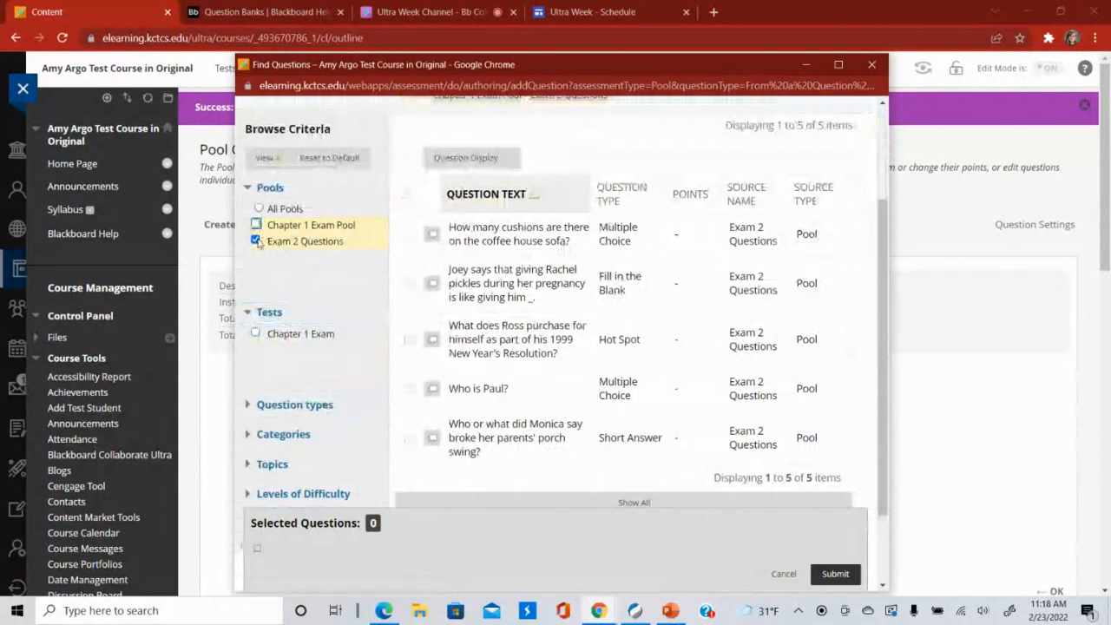
{"action": "left_click", "coordinate": [256, 241]}
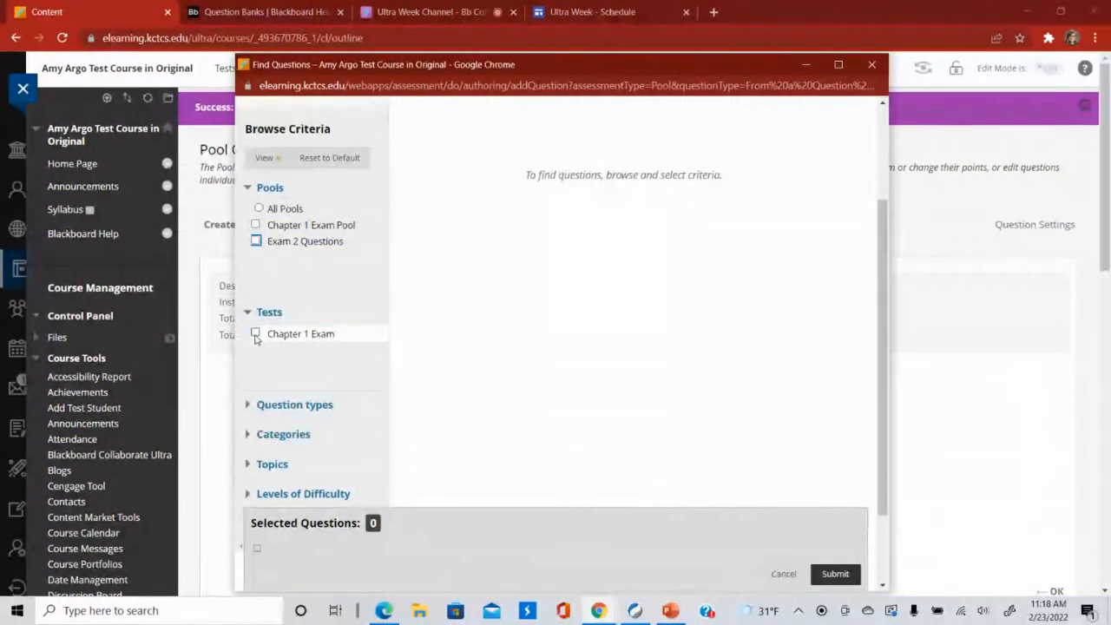
{"action": "left_click", "coordinate": [255, 335]}
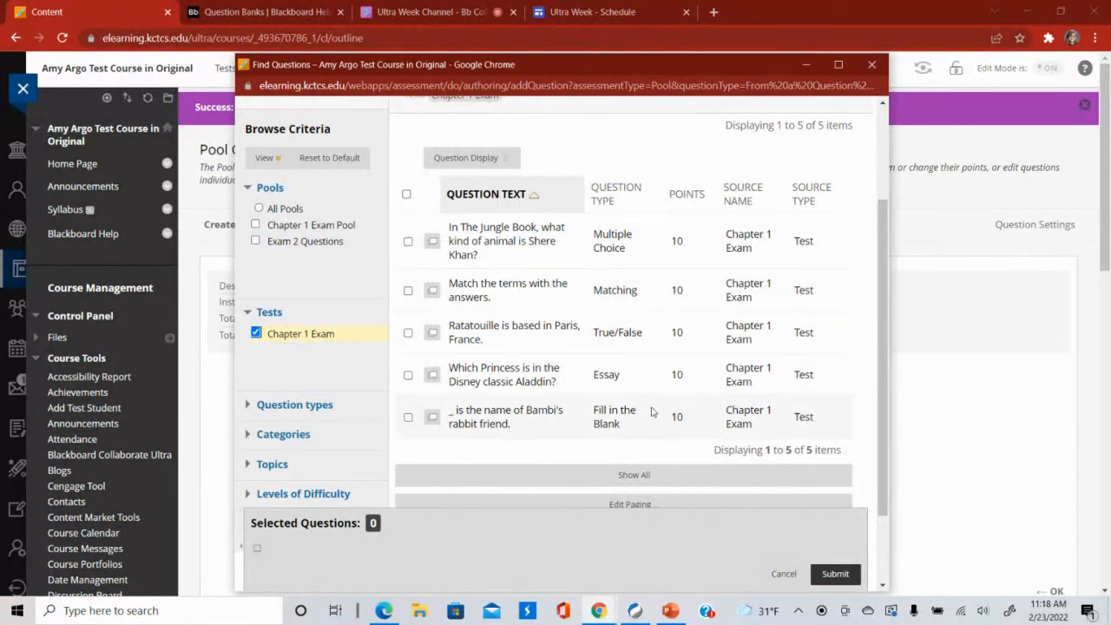
- Add all Chapter 1 Exam questions to the Chapter 1 Exam Pool and review the resulting question list
{"action": "left_click", "coordinate": [406, 195]}
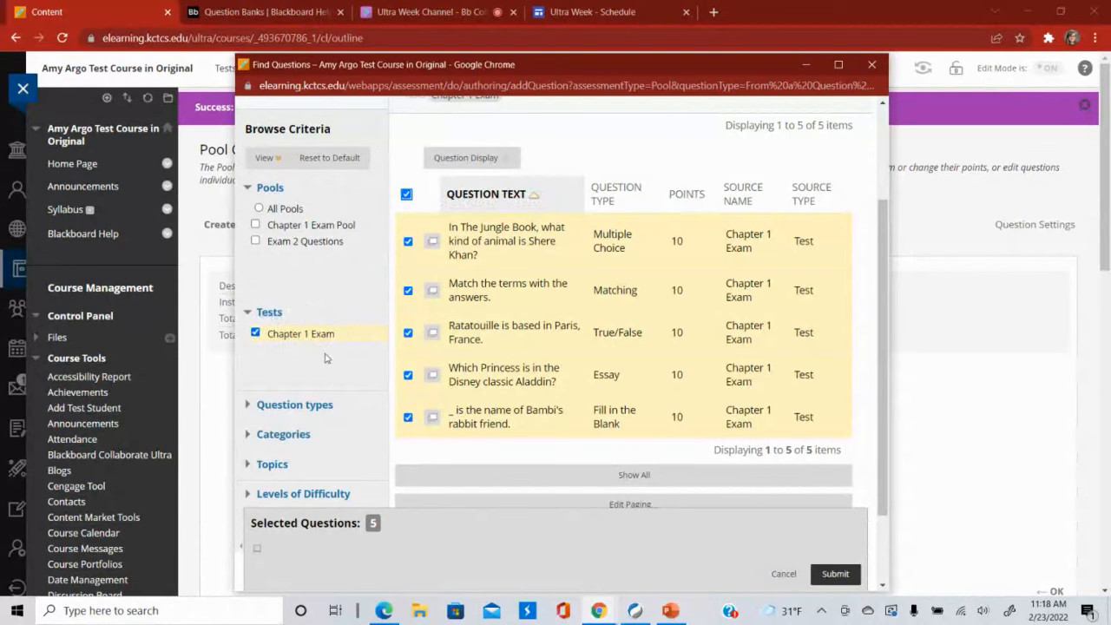
{"action": "left_click", "coordinate": [835, 573]}
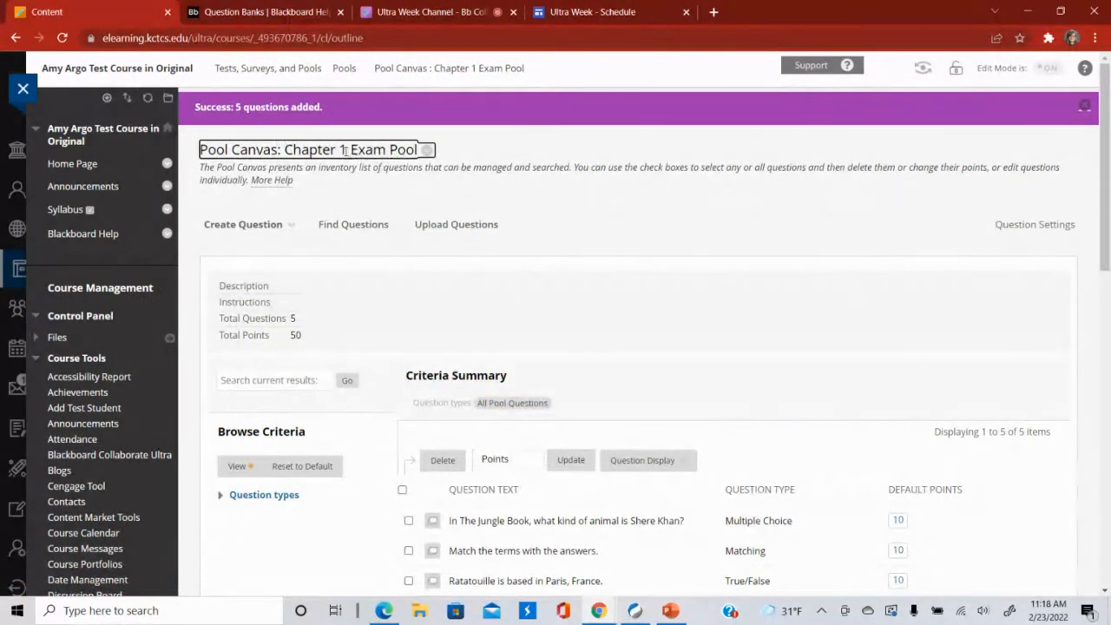
{"action": "scroll", "coordinate": [568, 245], "scroll_direction": "down", "scroll_amount": 2}
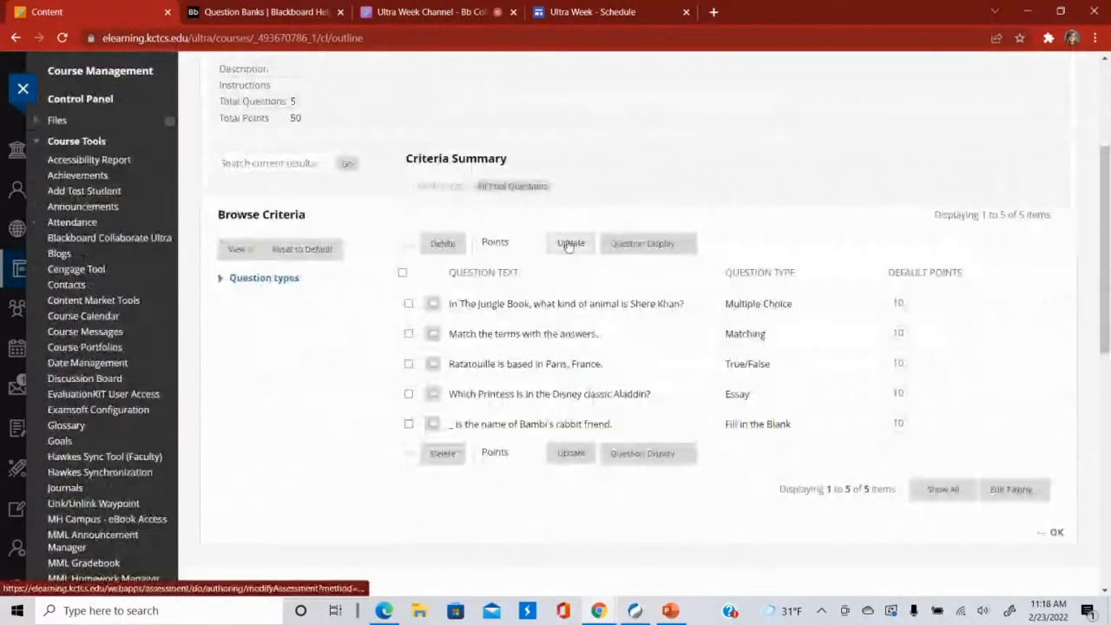
{"action": "scroll", "coordinate": [568, 244], "scroll_direction": "down", "scroll_amount": 1}
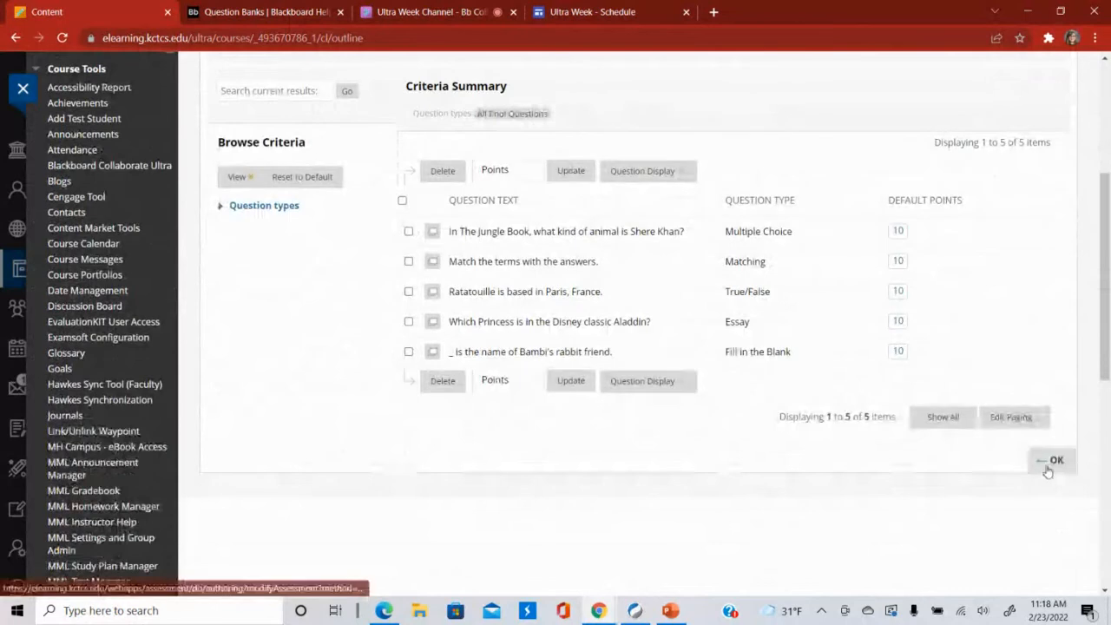
- Finish the pool and export Chapter 1 Exam Pool from the list of pools
{"action": "left_click", "coordinate": [1047, 464]}
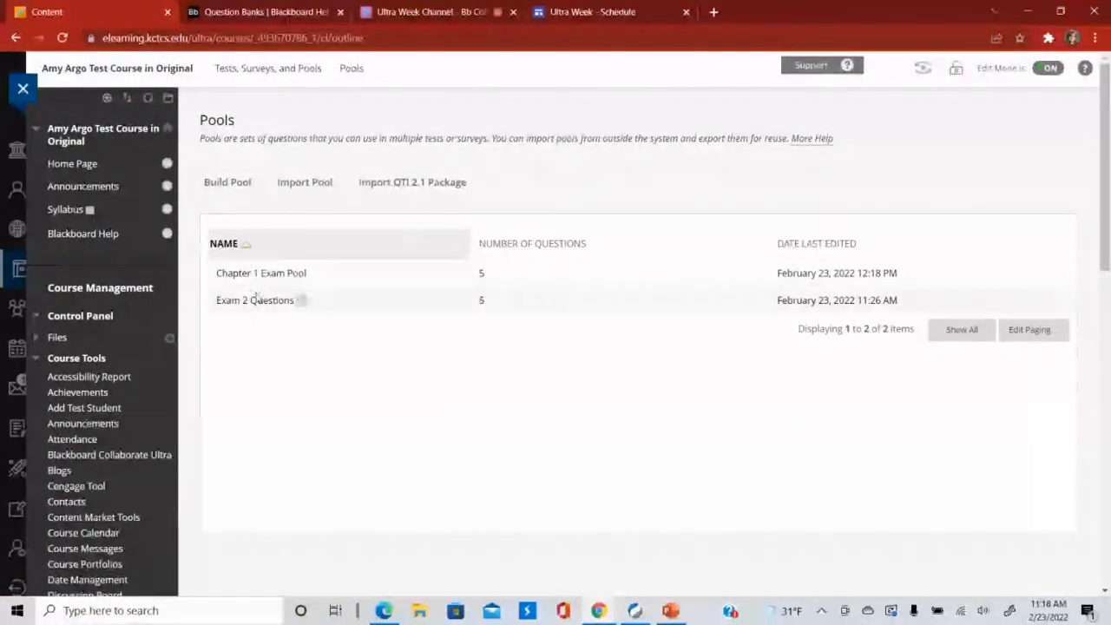
{"action": "left_click", "coordinate": [314, 273]}
{"action": "left_click", "coordinate": [368, 347]}
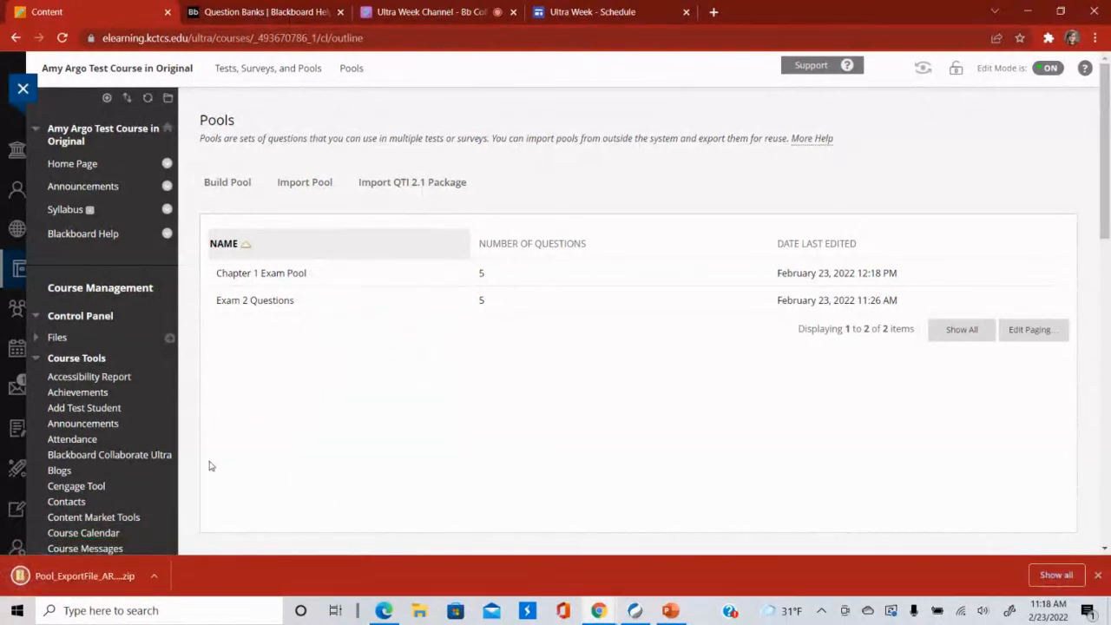
- Leave the Original course, open the Ultra test course's question banks, and import the exported Chapter 1 Exam Pool zip file
{"action": "left_click", "coordinate": [22, 91]}
{"action": "left_click", "coordinate": [347, 399]}
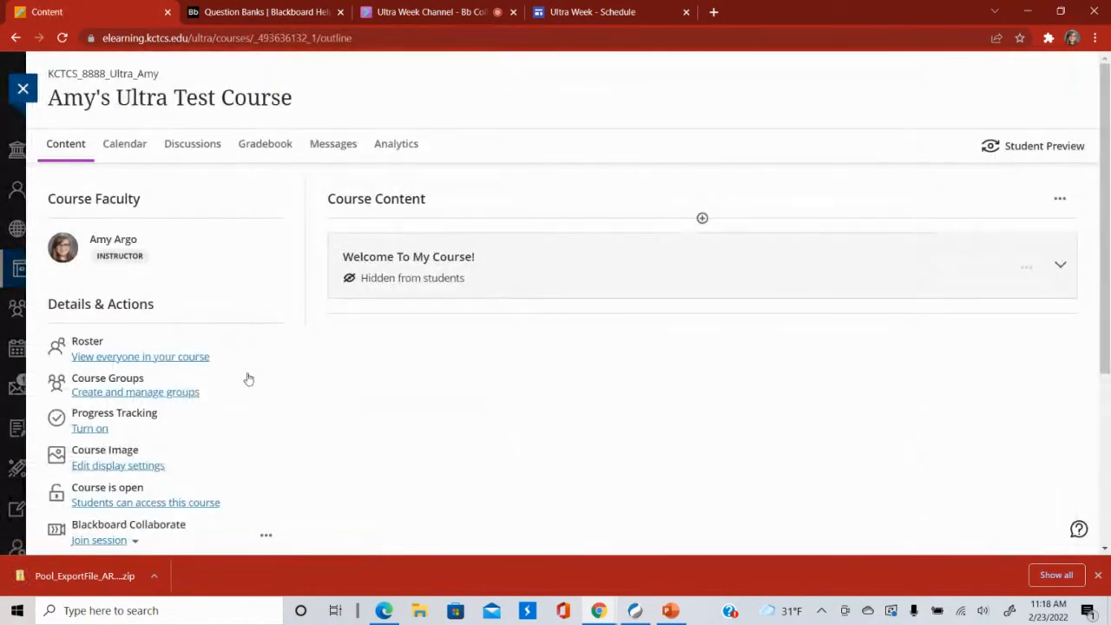
{"action": "scroll", "coordinate": [249, 377], "scroll_direction": "down", "scroll_amount": 3}
{"action": "left_click", "coordinate": [101, 417]}
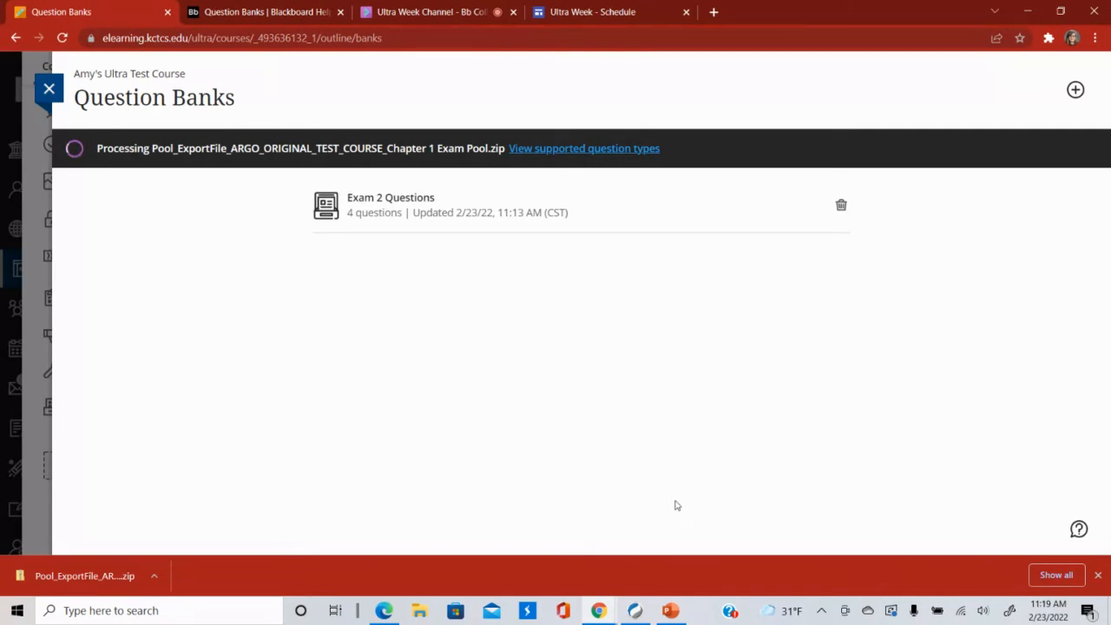
- Switch to the PowerPoint presentation and view the Chapter 1 Exam slide following the "Let's Try It..." slide
{"action": "mouse_move", "coordinate": [679, 618]}
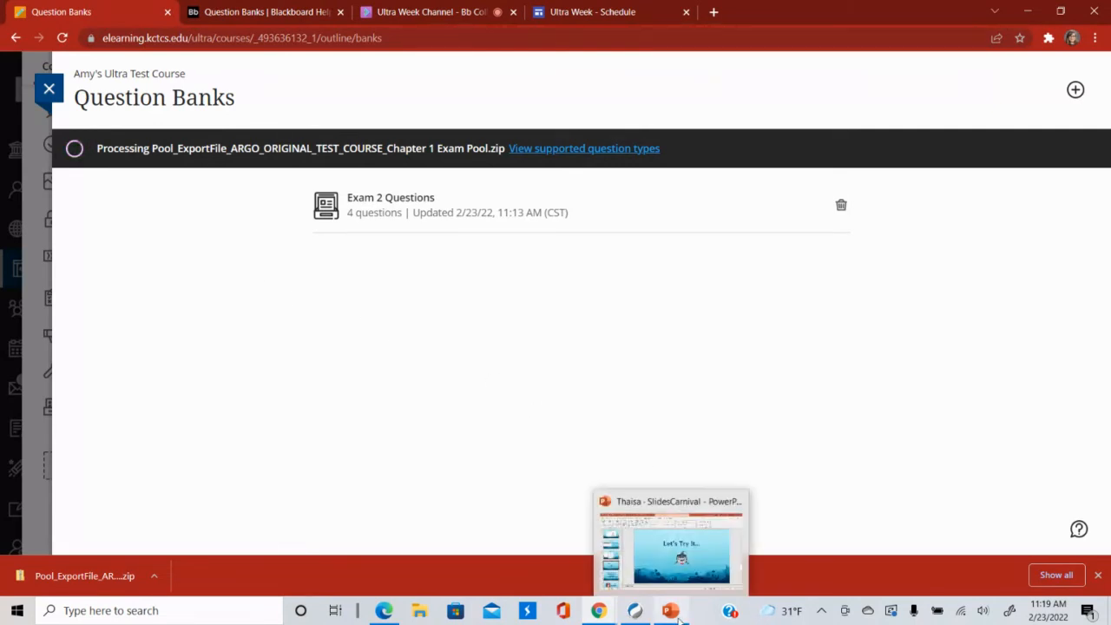
{"action": "left_click", "coordinate": [669, 550]}
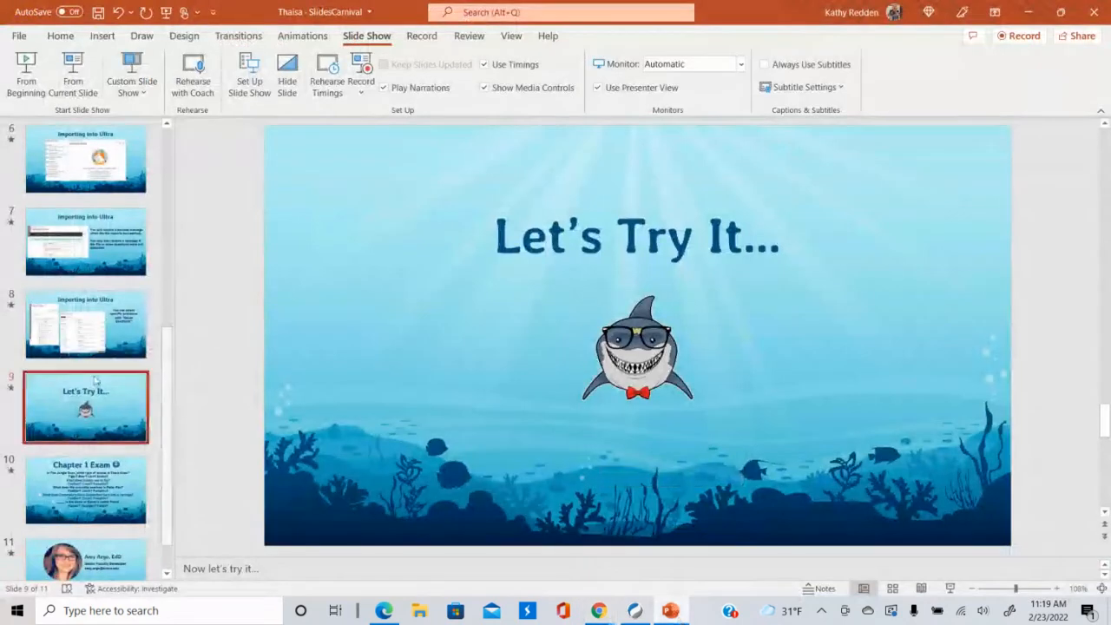
{"action": "key", "text": "Down"}
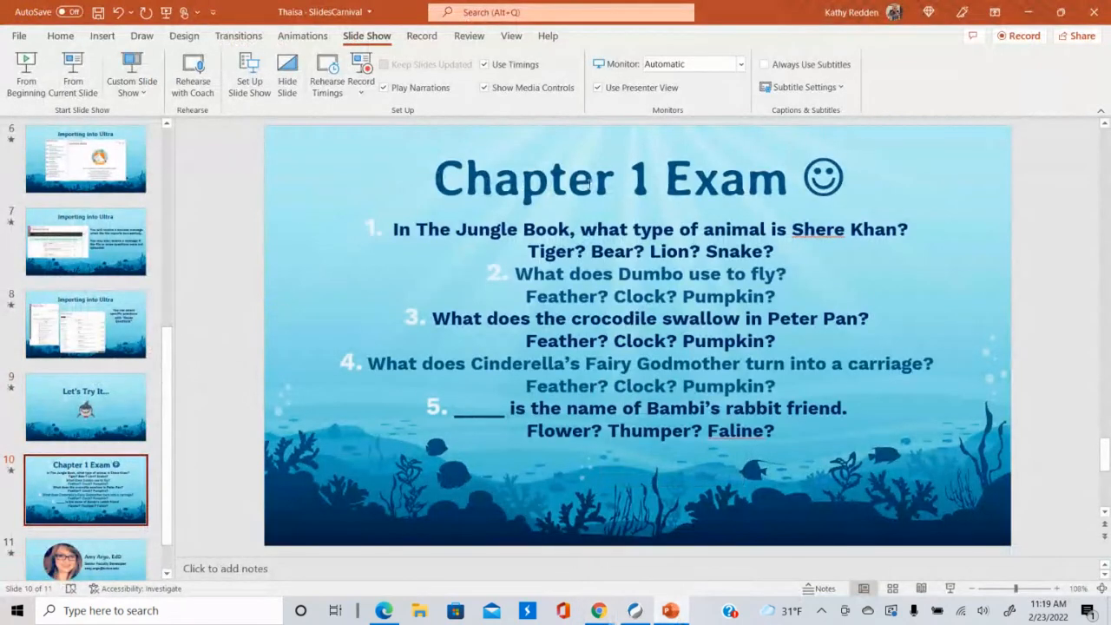